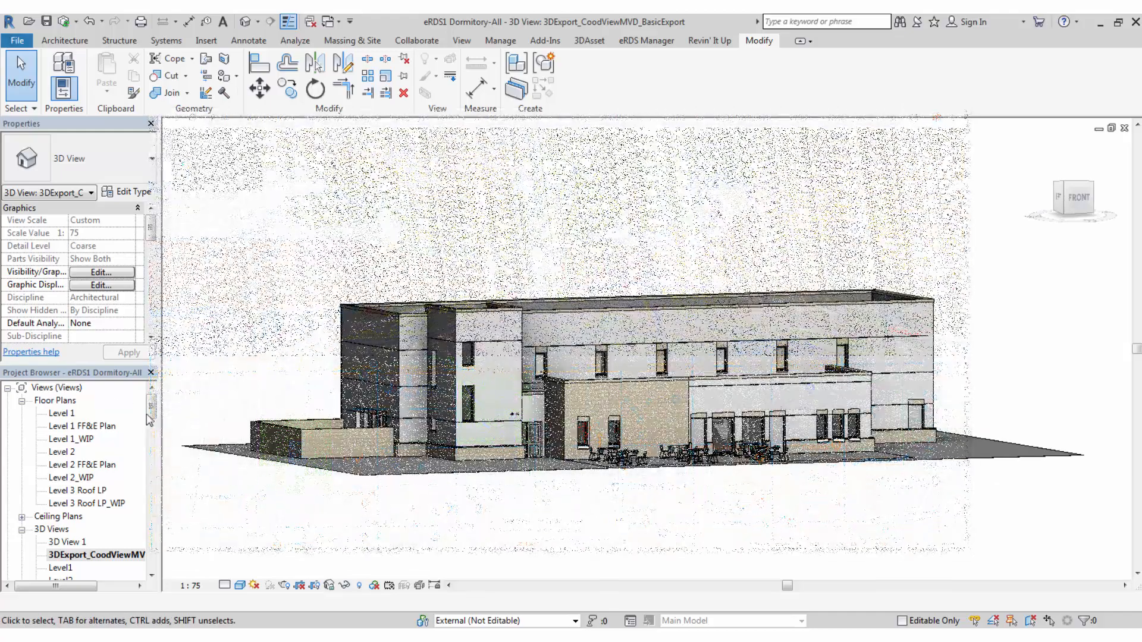
Step: Open the 3D view named 3D View 1 from the project's view list
drag(152, 410, 154, 430)
double_click(61, 452)
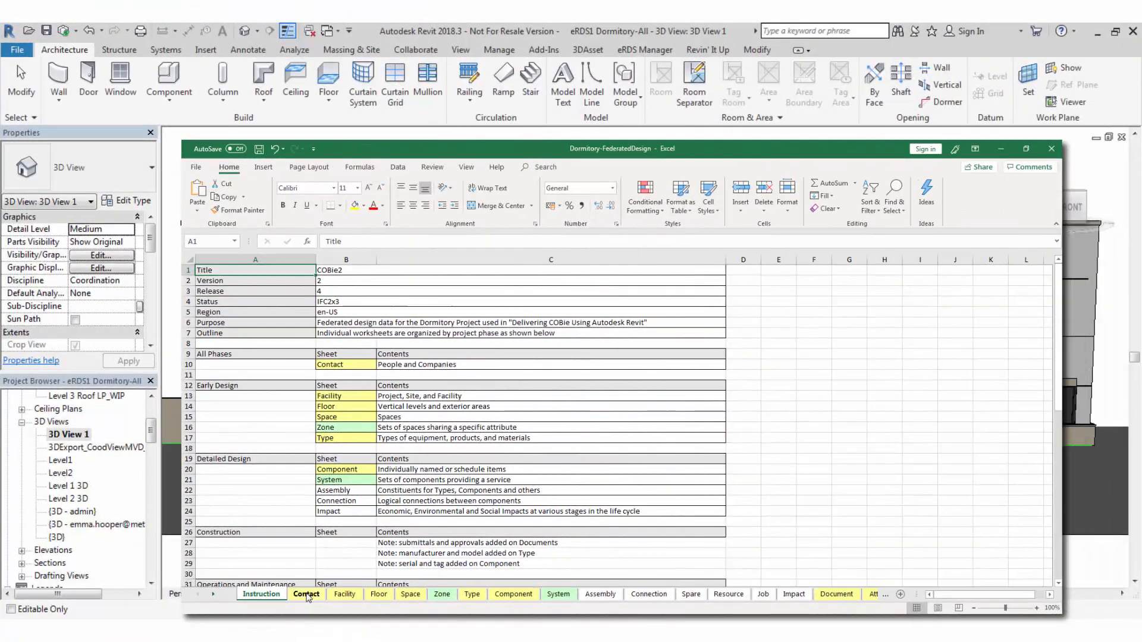
Step: In the Dormitory-FederatedDesign Excel workbook, examine the Contact, Facility, Floor, Space, Zone and Type worksheets, including the listed asset types
click(306, 594)
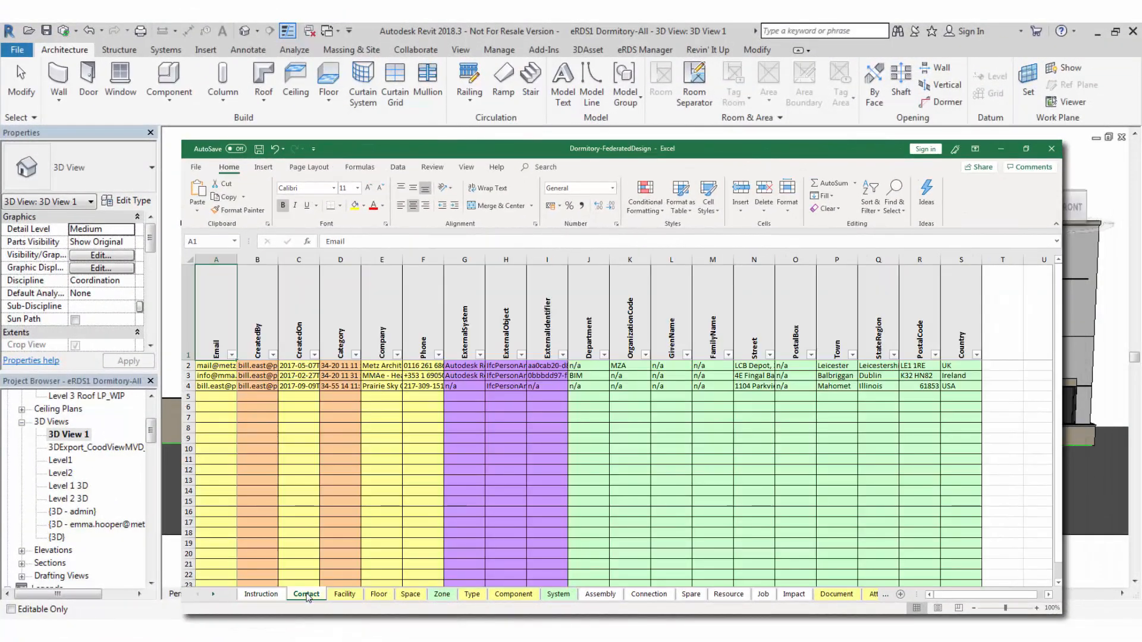
click(346, 595)
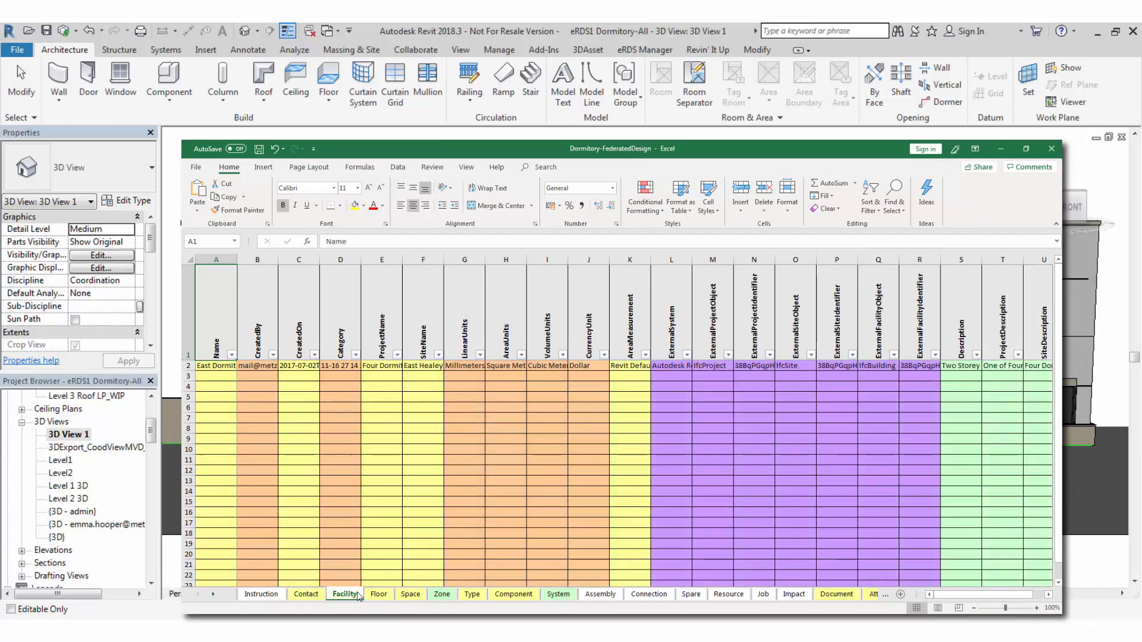
click(378, 594)
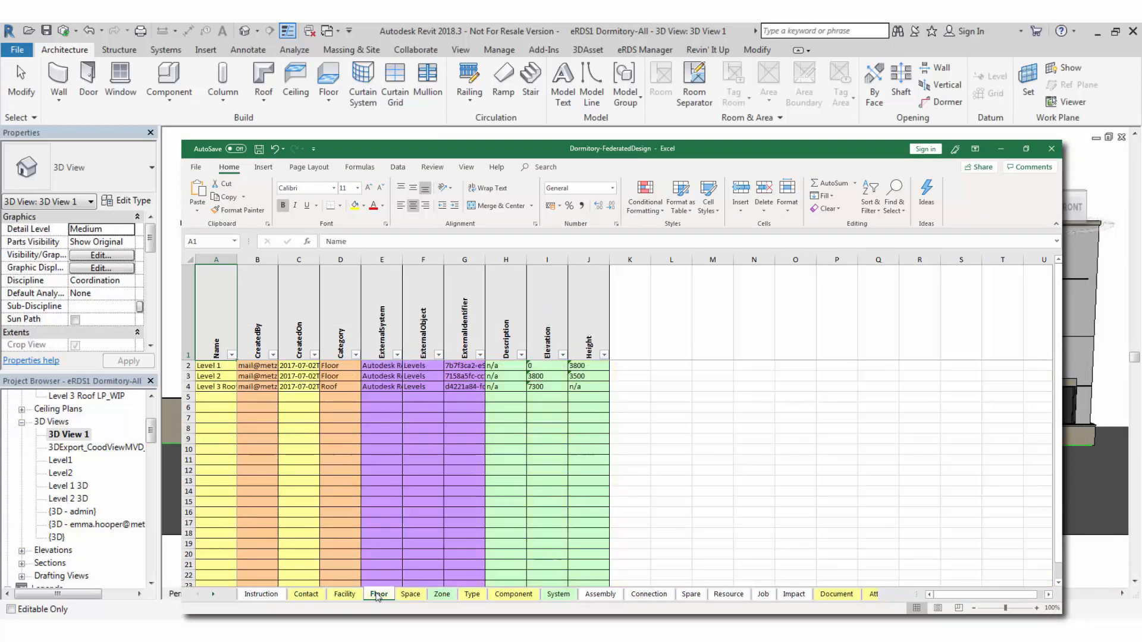
click(410, 595)
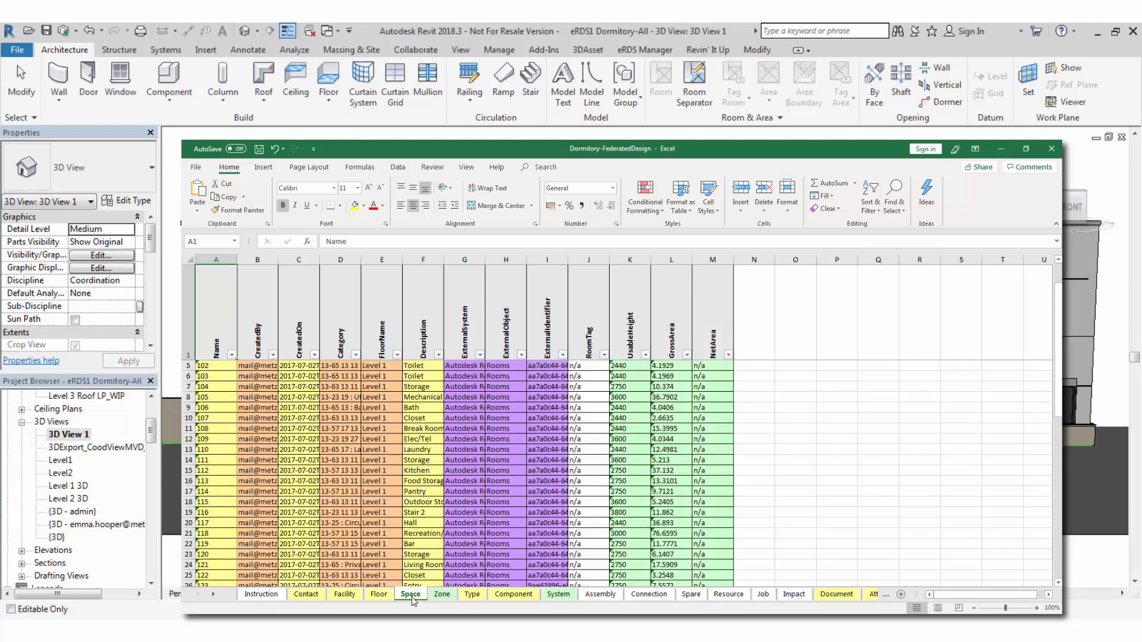
click(441, 595)
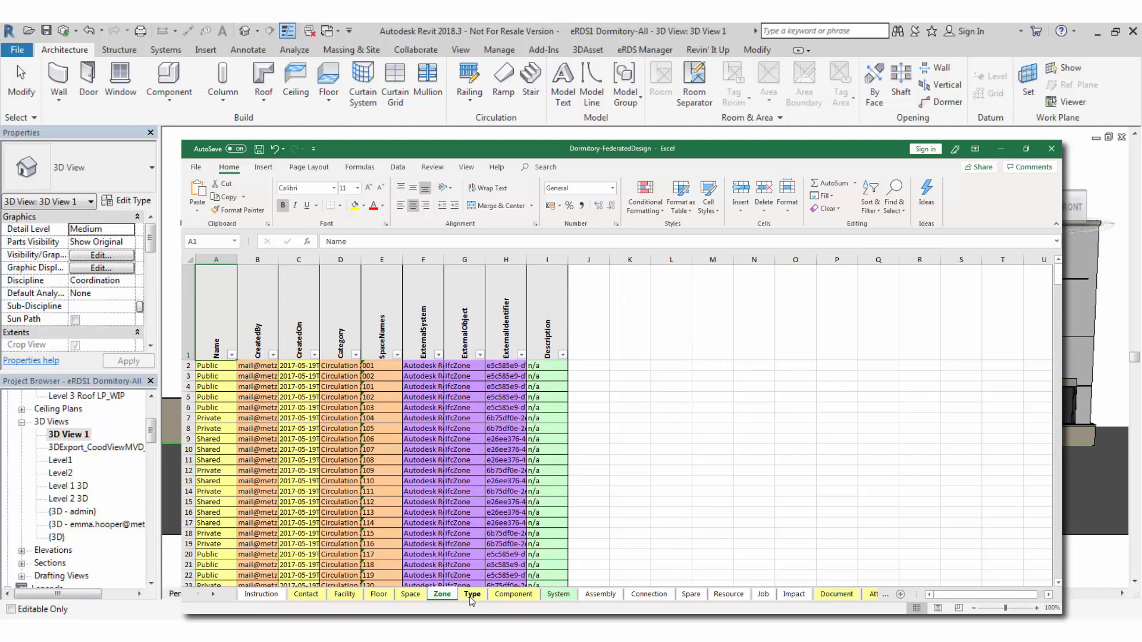
click(471, 595)
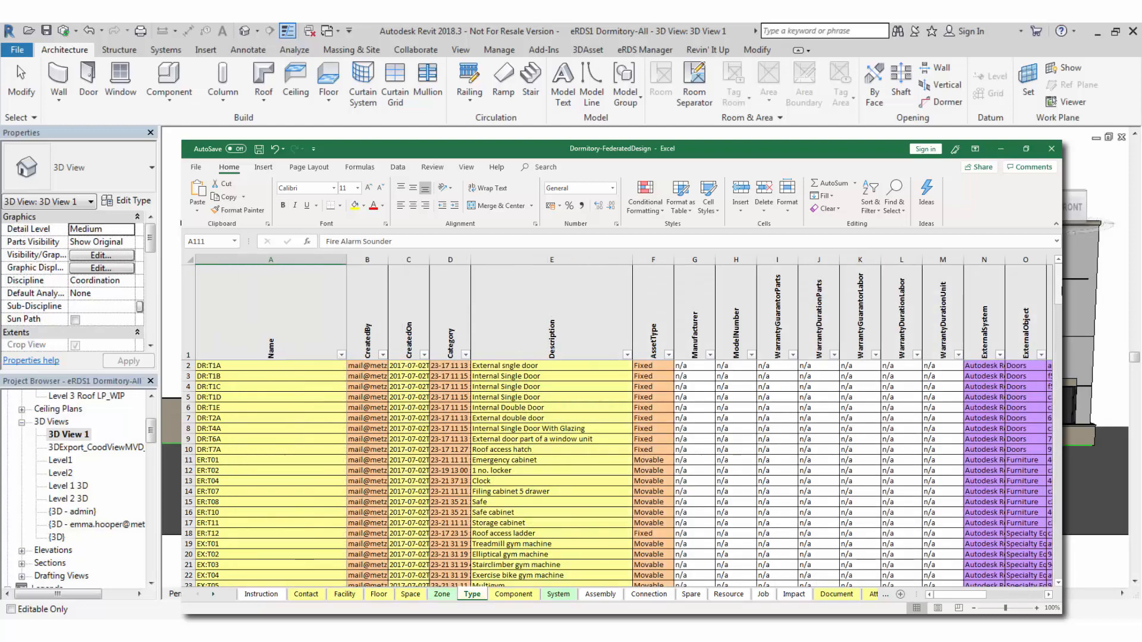
drag(1058, 302, 1059, 342)
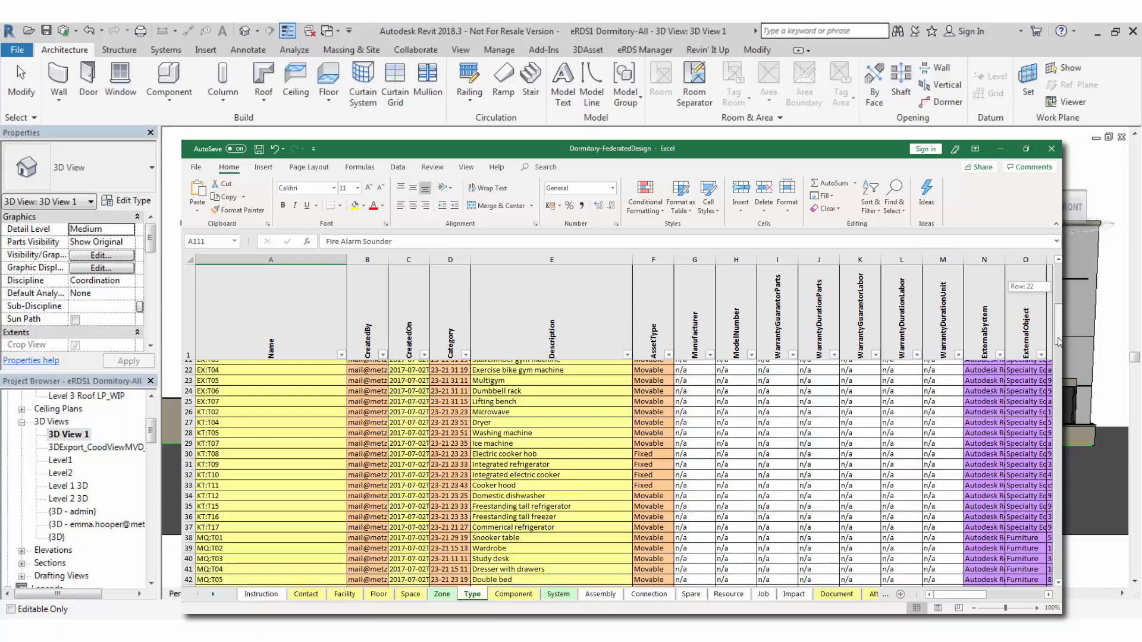
drag(1058, 342, 1059, 366)
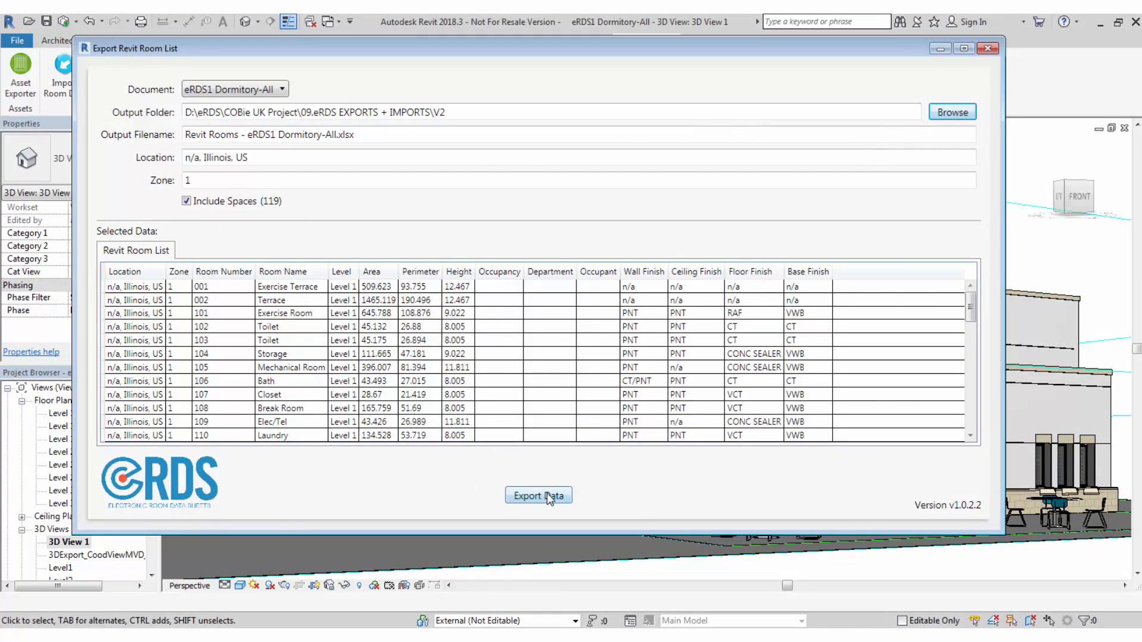
Step: In Revit, export the eRDS1 Dormitory-All room list with spaces included to Revit Rooms - eRDS1 Dormitory-All.xlsx
click(548, 497)
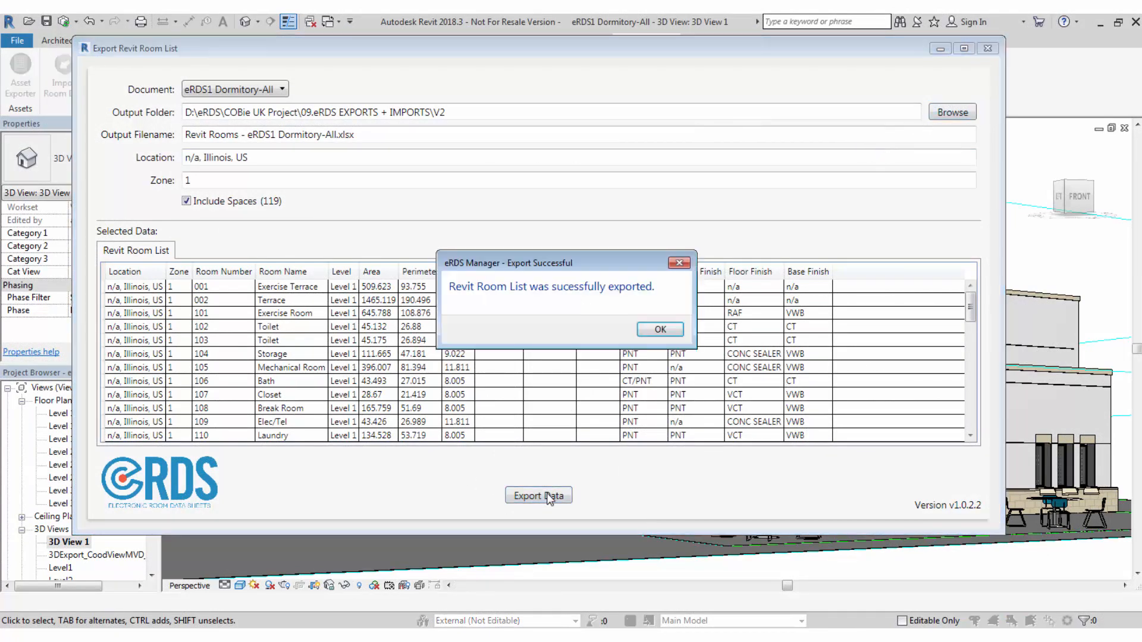
click(659, 330)
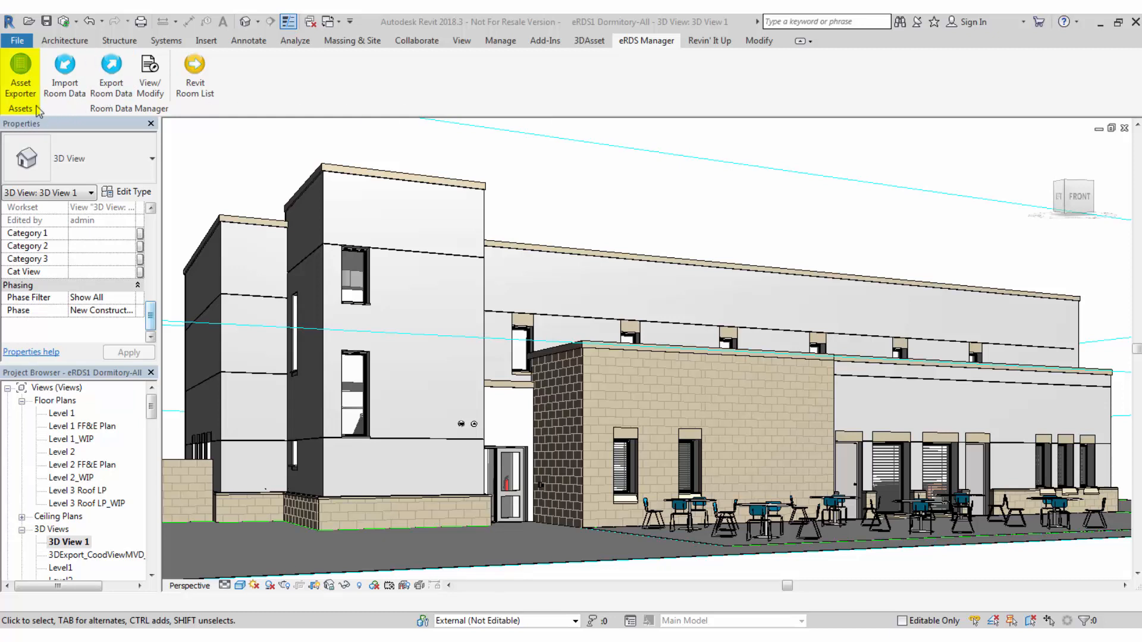
Step: Open the Asset Exporter and inspect the families listed under Air Terminals
click(21, 91)
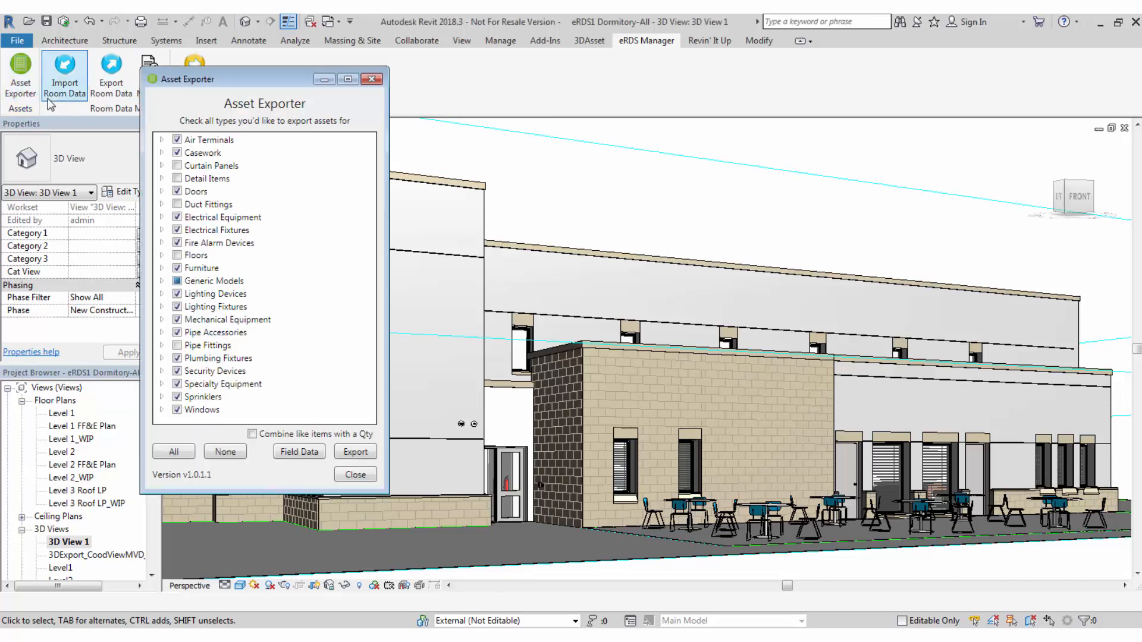
click(161, 140)
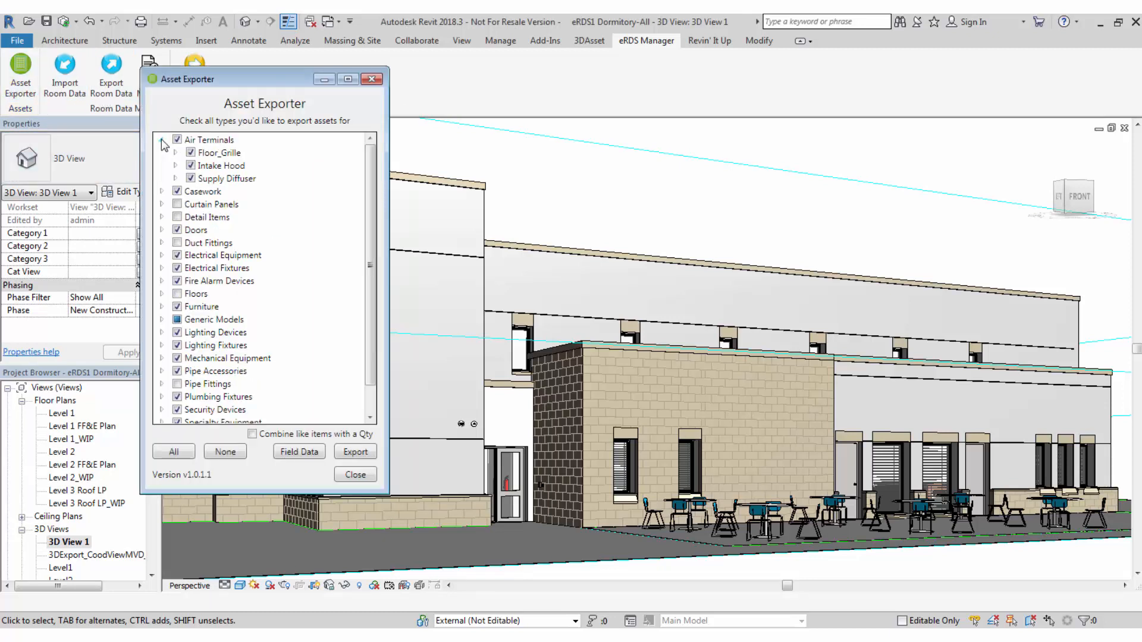
click(161, 140)
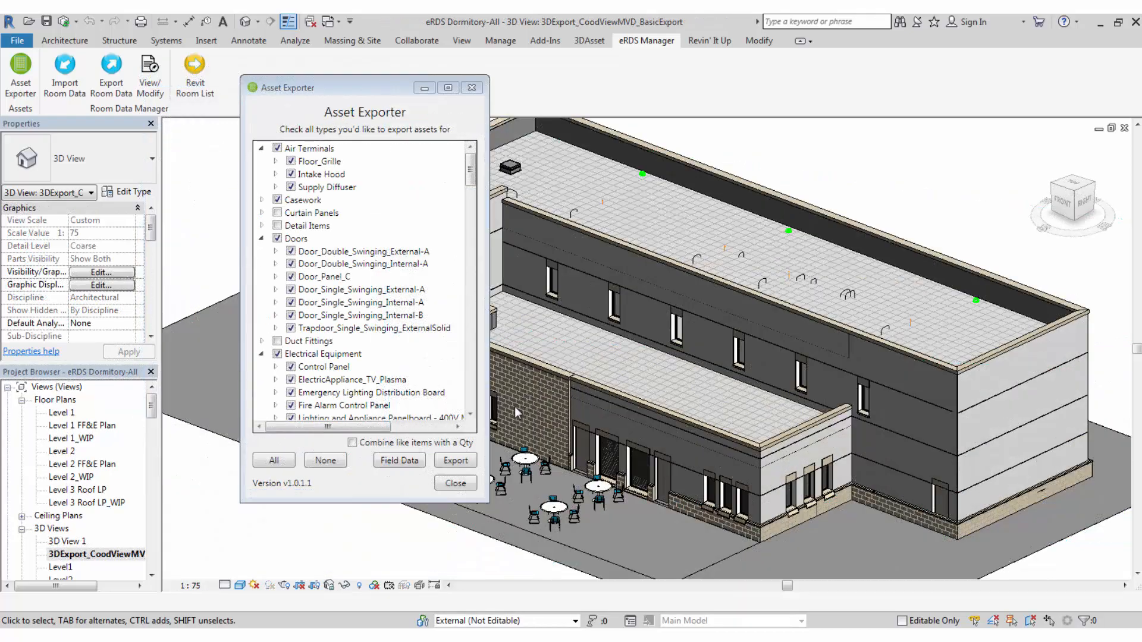
Step: Review which families are checked for asset export, from Air Terminals and Doors through Furniture and Plumbing Fixtures to Specialty Equipment
click(471, 415)
click(471, 415)
click(471, 416)
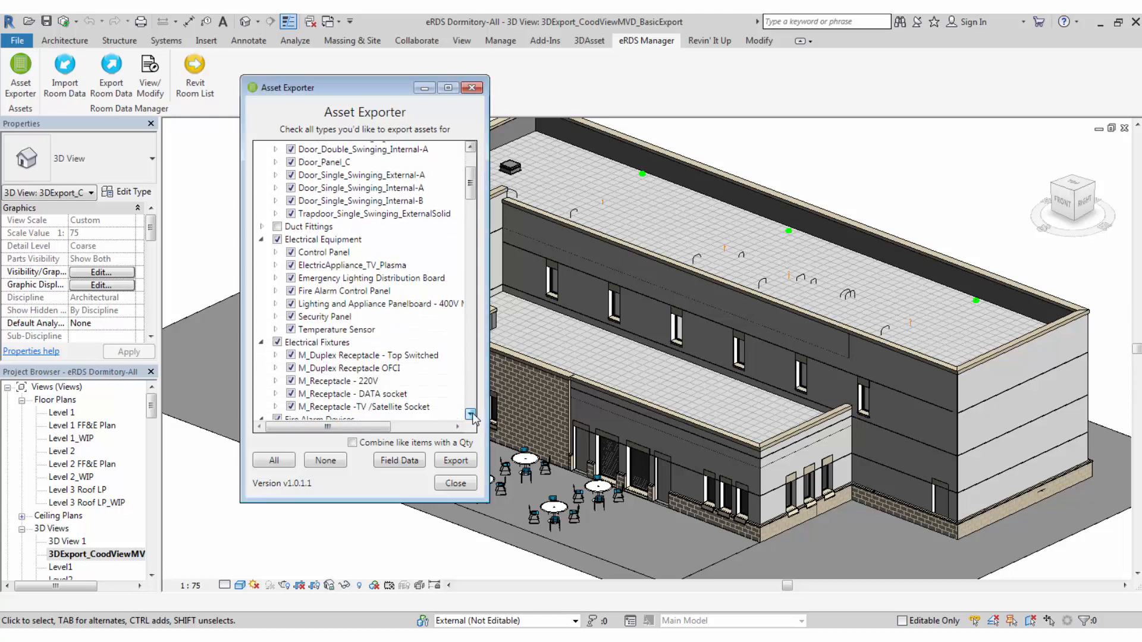
click(471, 416)
click(471, 416)
click(471, 416)
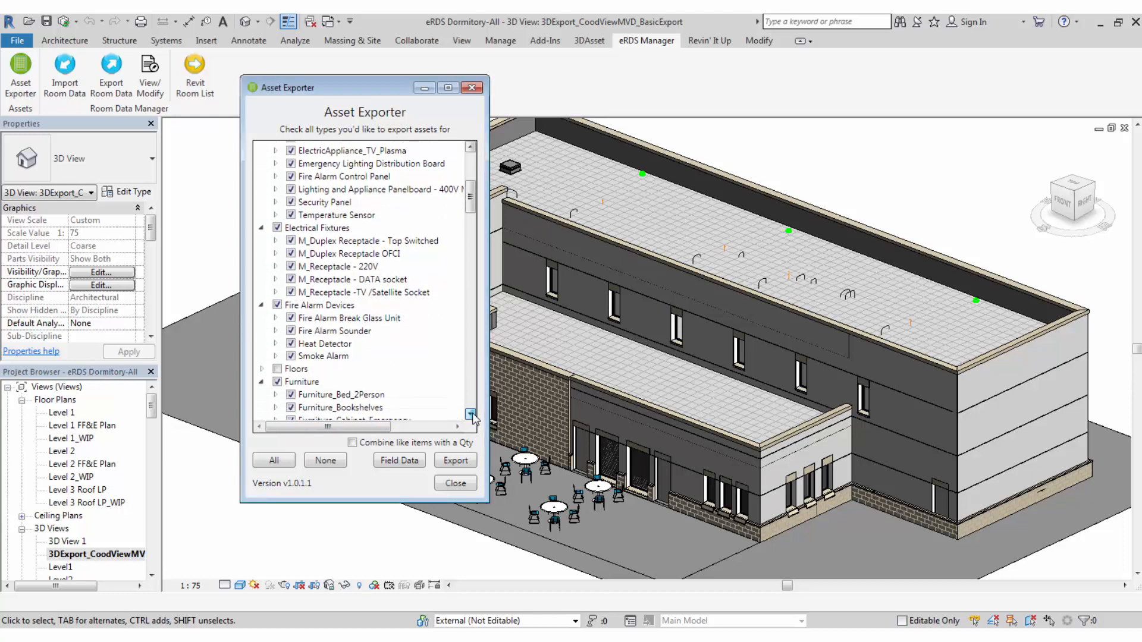
click(471, 416)
click(471, 415)
click(471, 415)
click(471, 415)
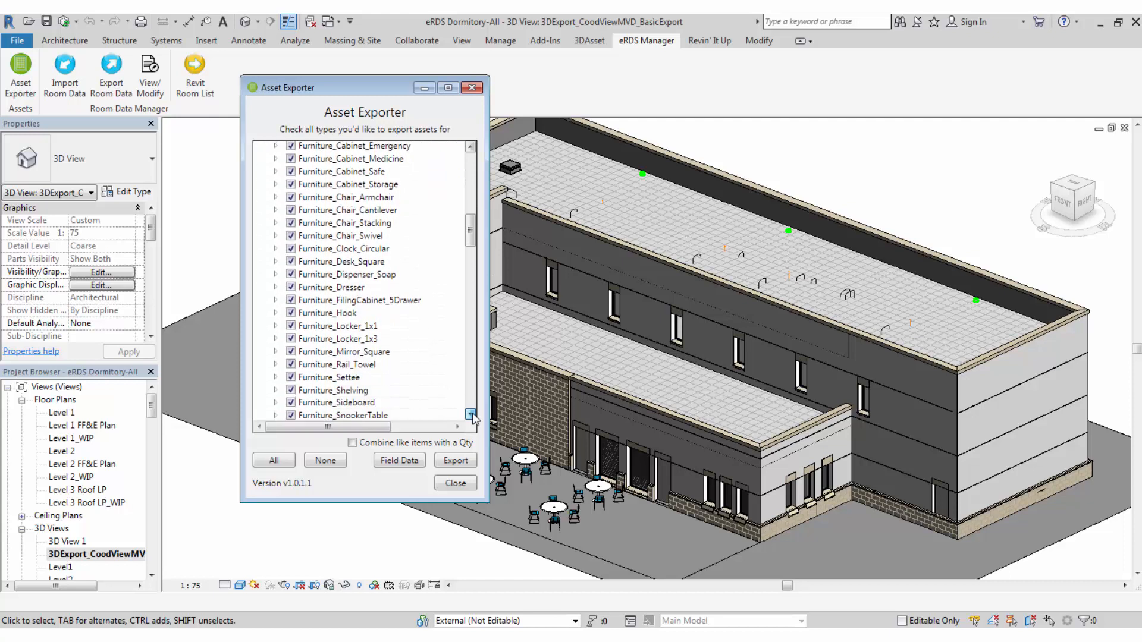
click(471, 415)
click(471, 415)
click(471, 415)
click(471, 415)
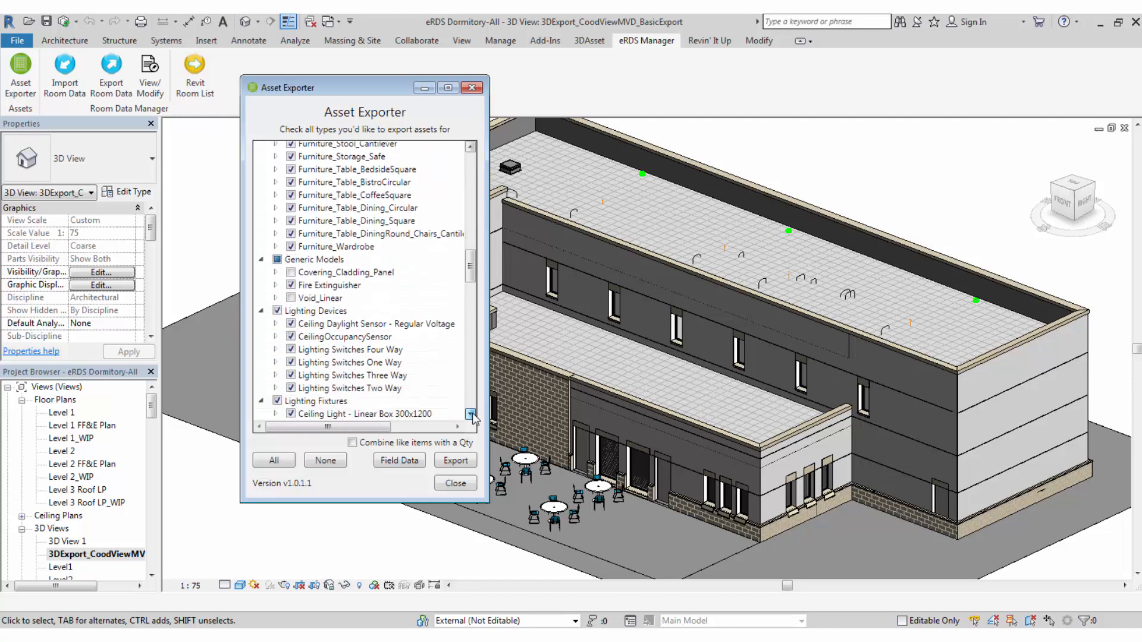
click(471, 415)
click(471, 415)
click(471, 415)
click(471, 415)
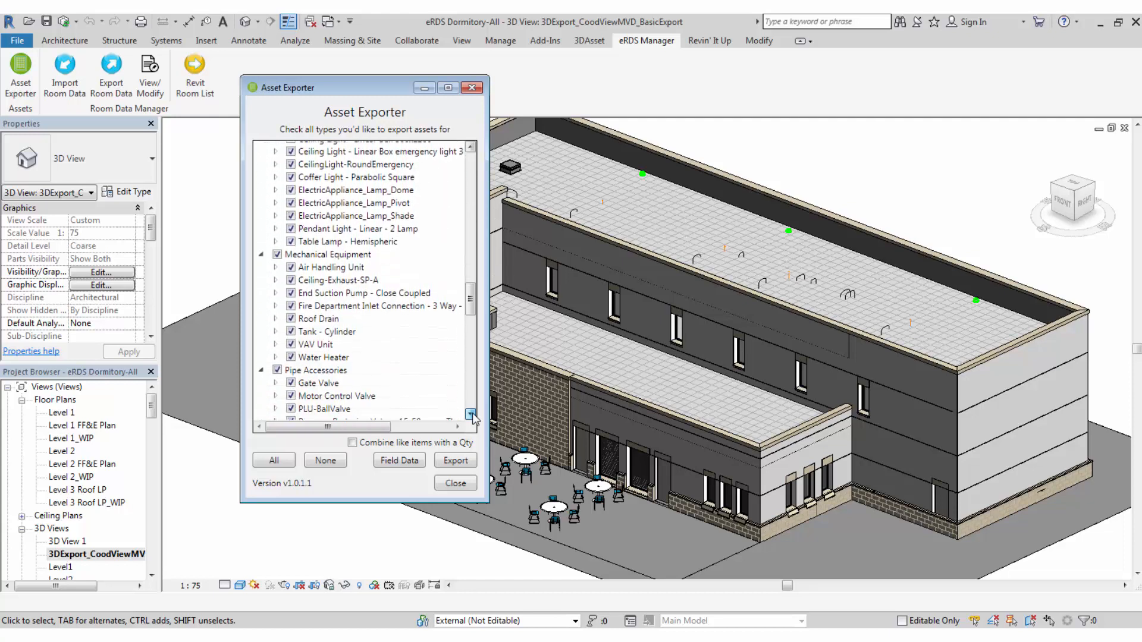
click(471, 415)
click(471, 415)
click(471, 415)
click(471, 415)
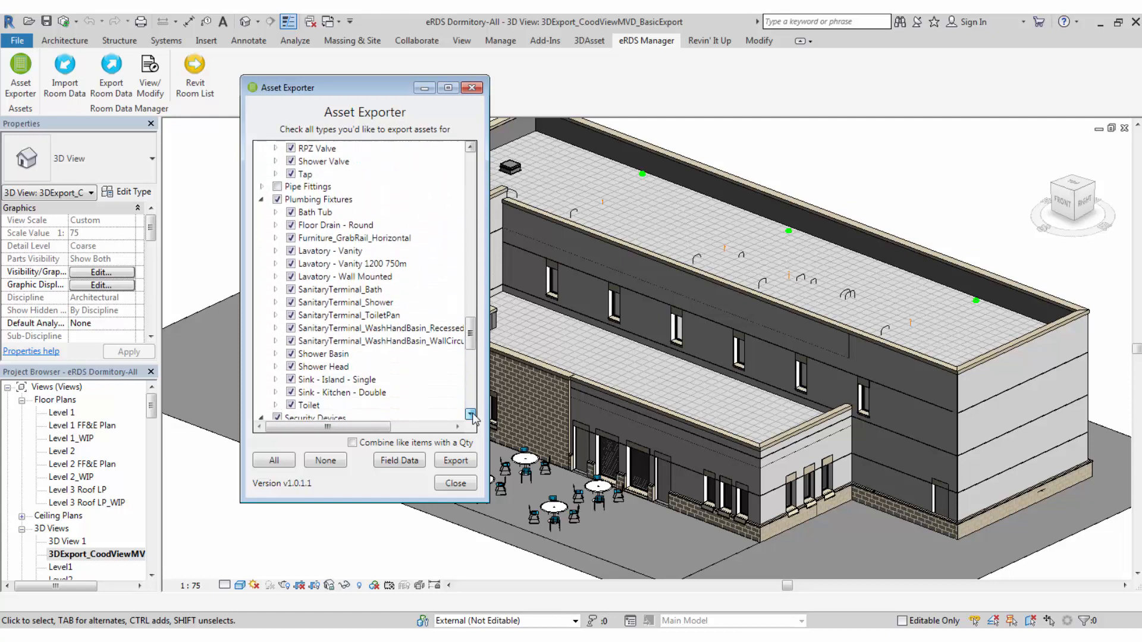
click(471, 415)
click(471, 415)
click(471, 415)
click(471, 415)
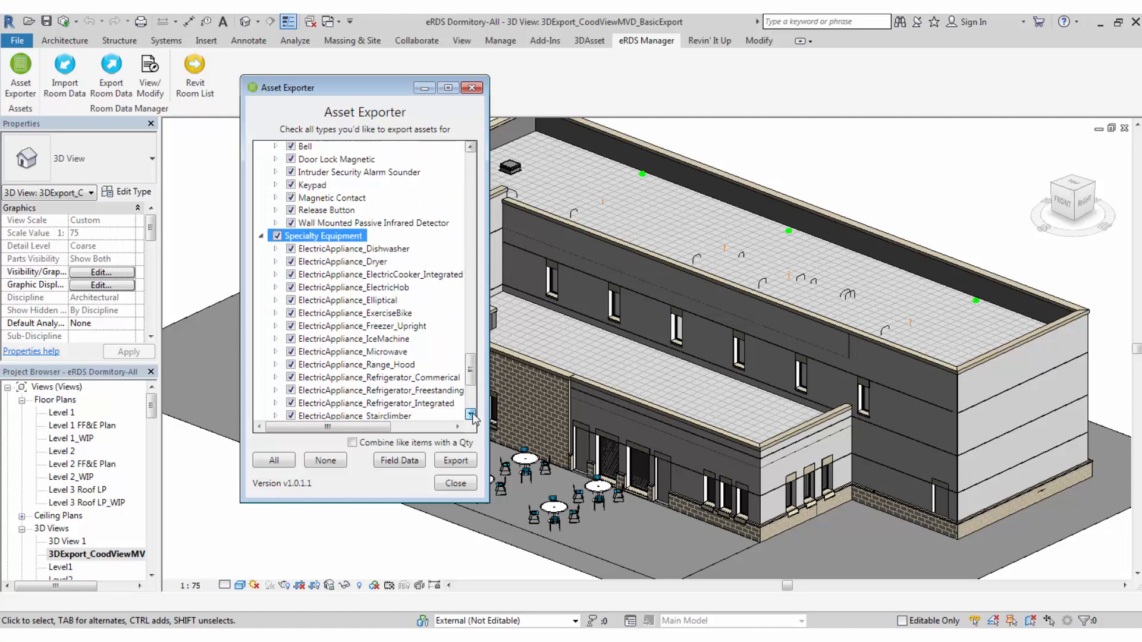
click(471, 415)
click(471, 415)
click(471, 415)
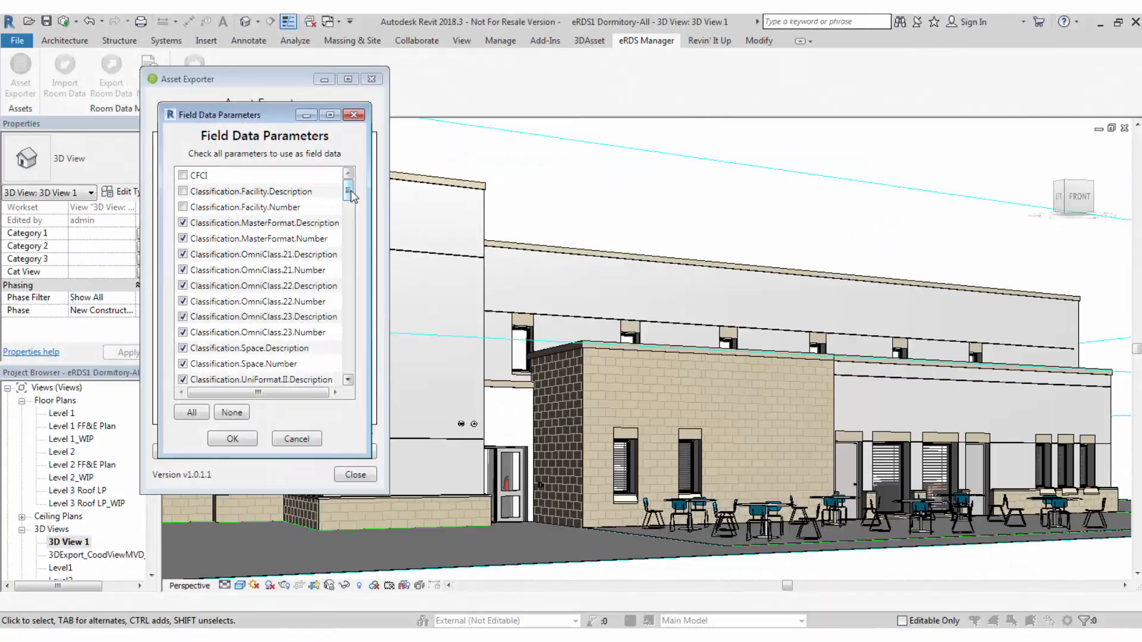
Step: Review the field data parameters, export the checked asset types and open the output folder
scroll(351, 235, down, 8)
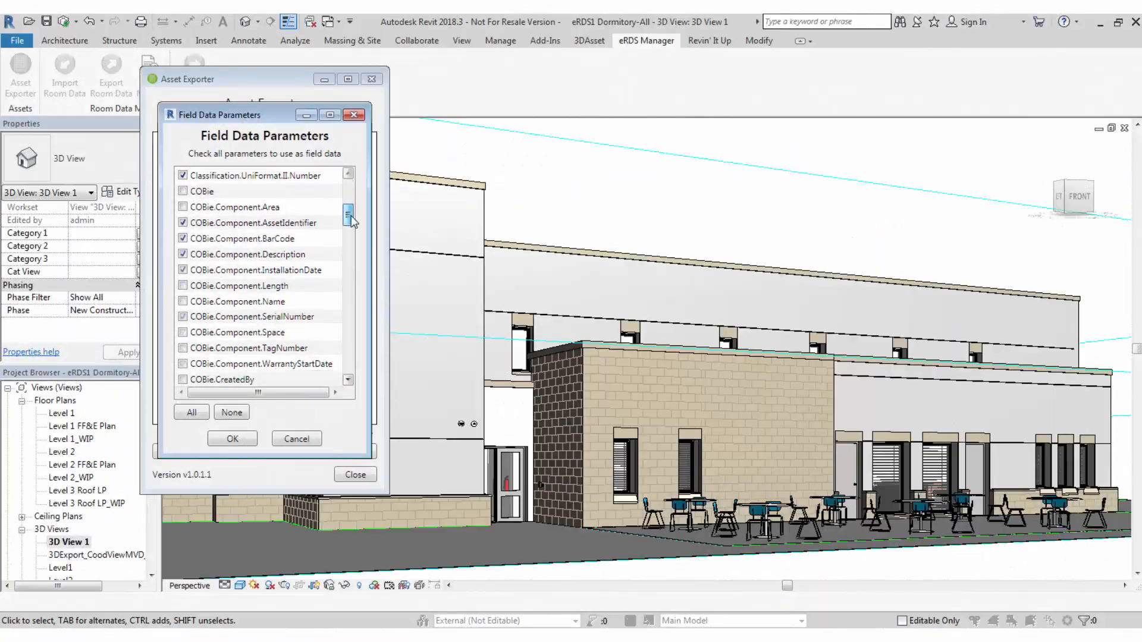
scroll(350, 235, down, 3)
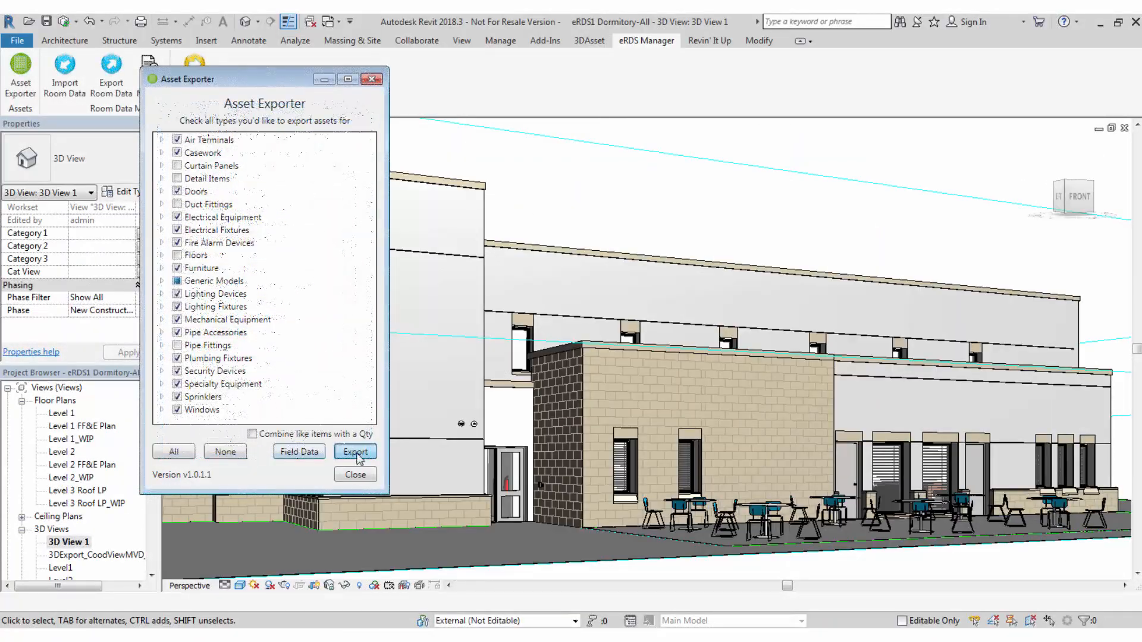
click(357, 454)
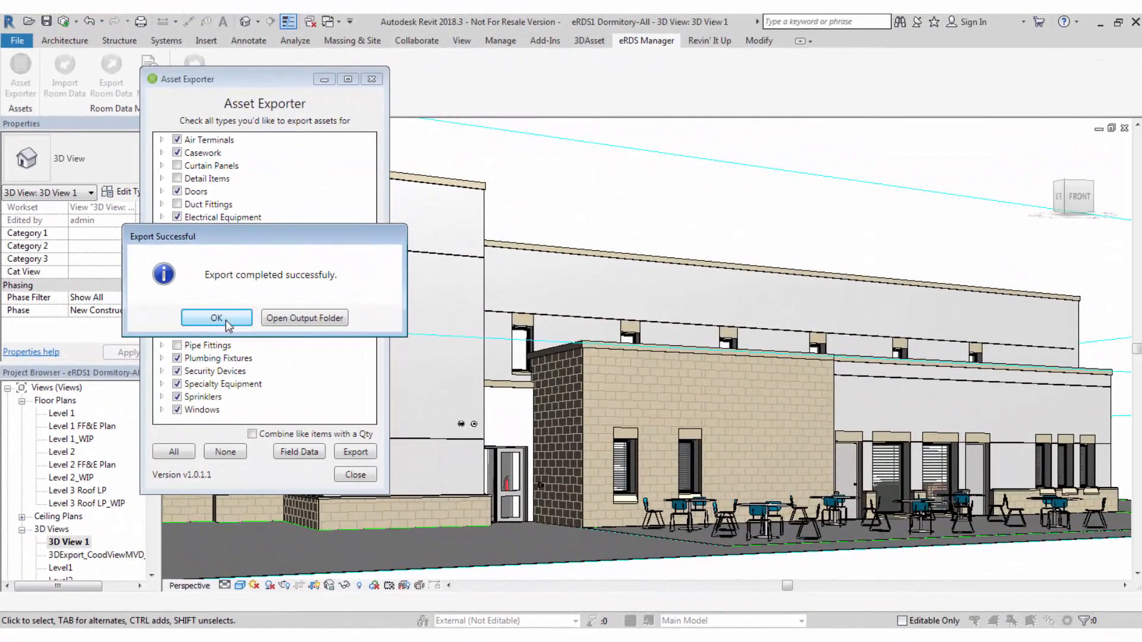
click(284, 317)
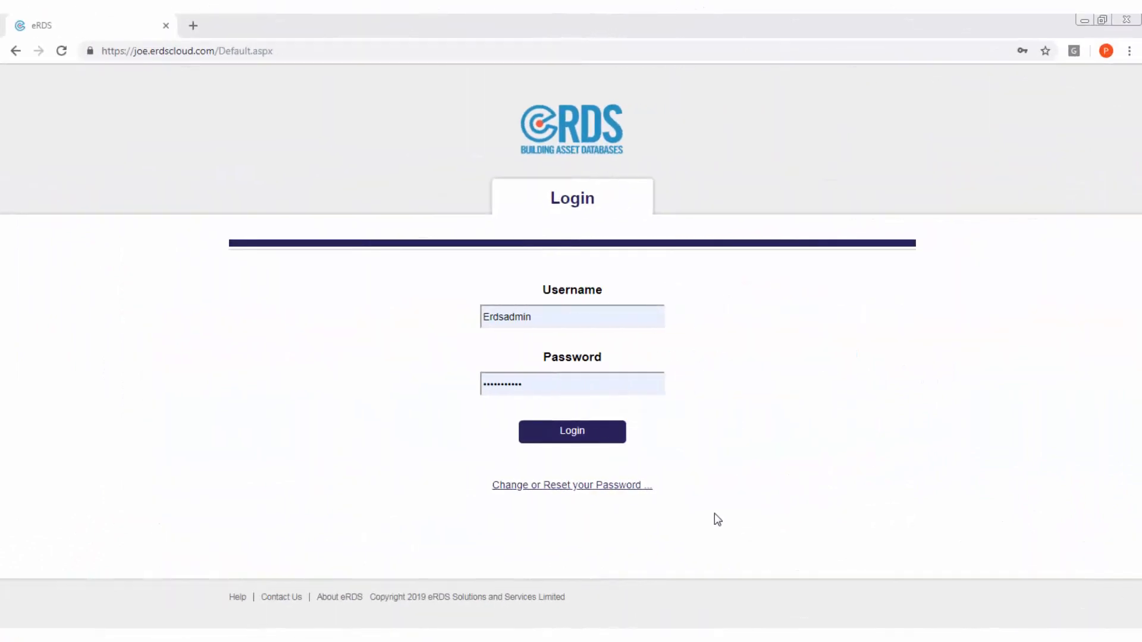
Step: Log in to the eRDS web application with the prefilled credentials and select the eRDSAdmin account
click(569, 435)
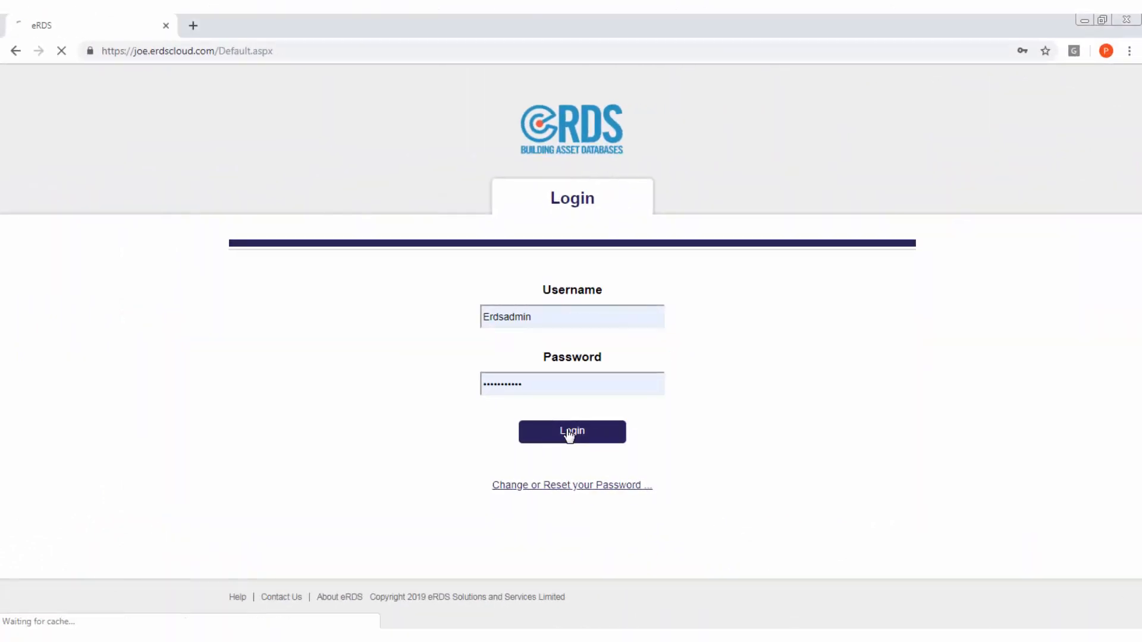
click(649, 183)
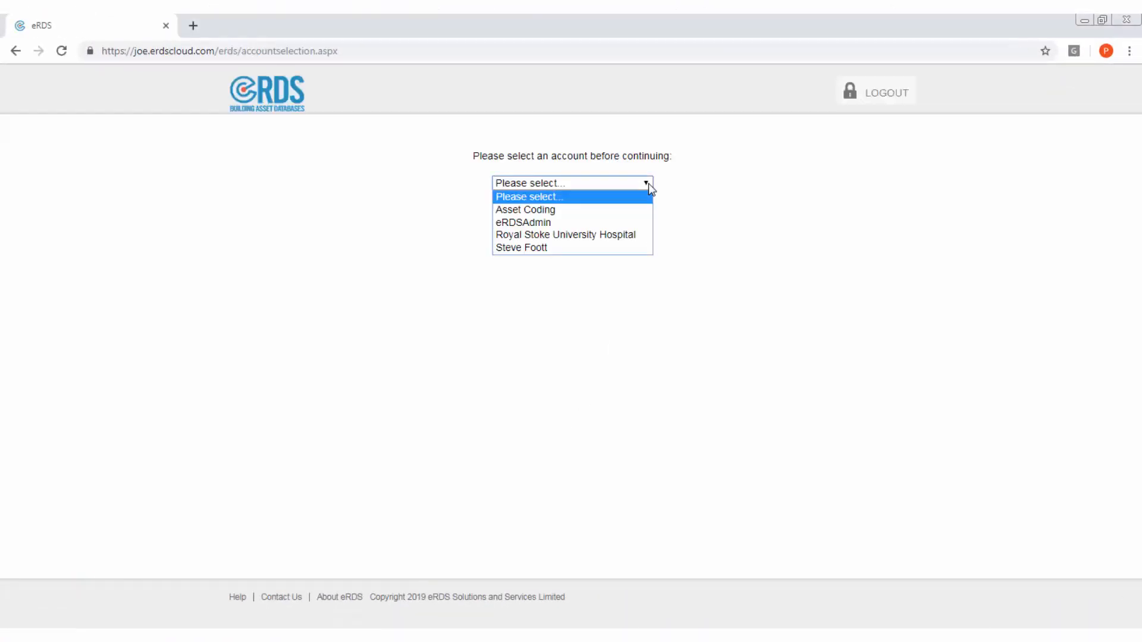
click(553, 222)
click(568, 223)
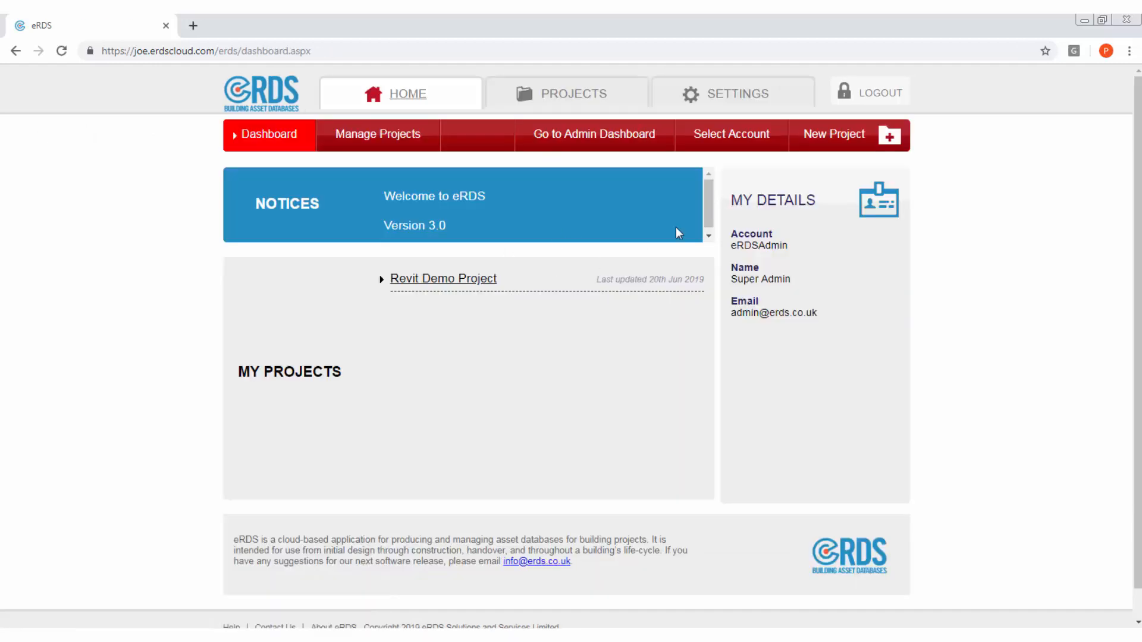
Step: Start a new project with the Import From Revit method and name it COBie East Dormitory Project
click(889, 142)
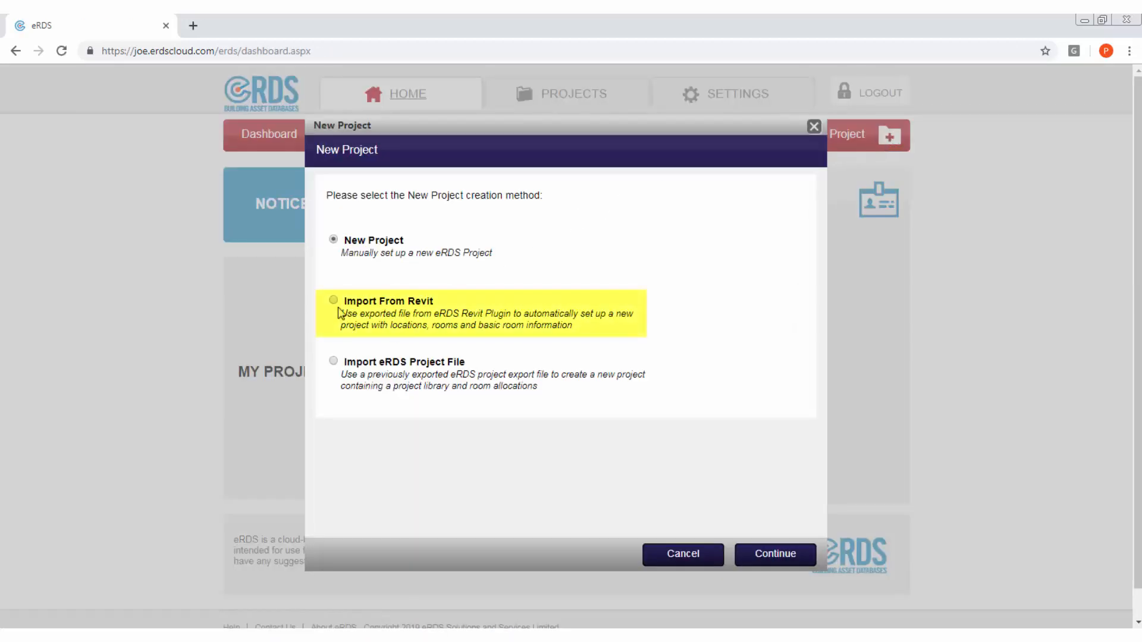
click(765, 559)
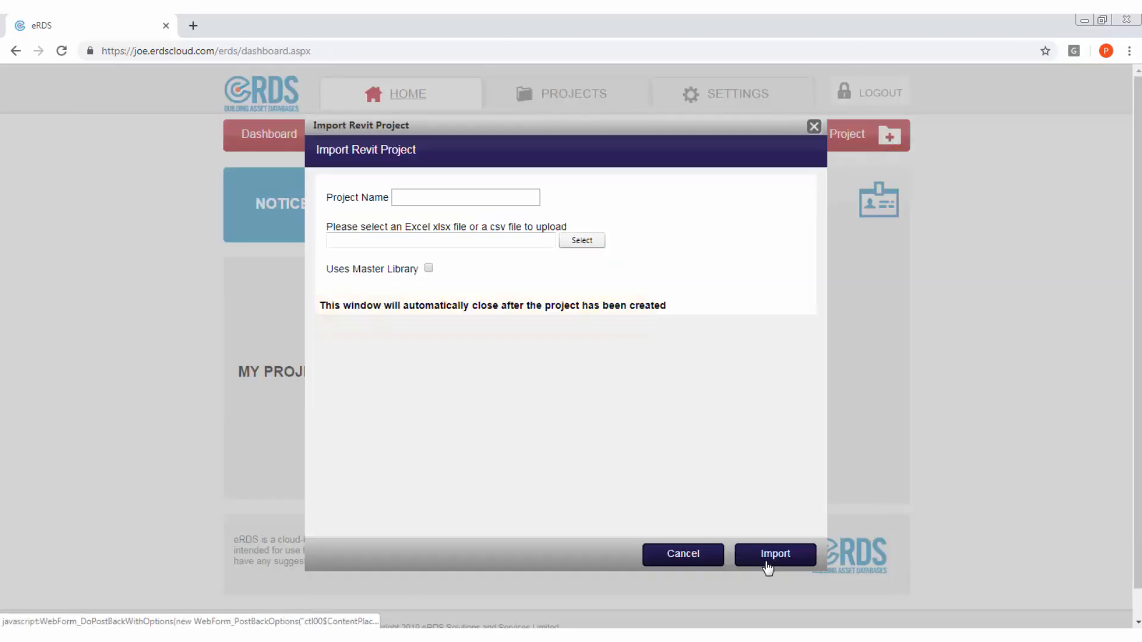
click(453, 196)
text(COBie East Dormitory Project)
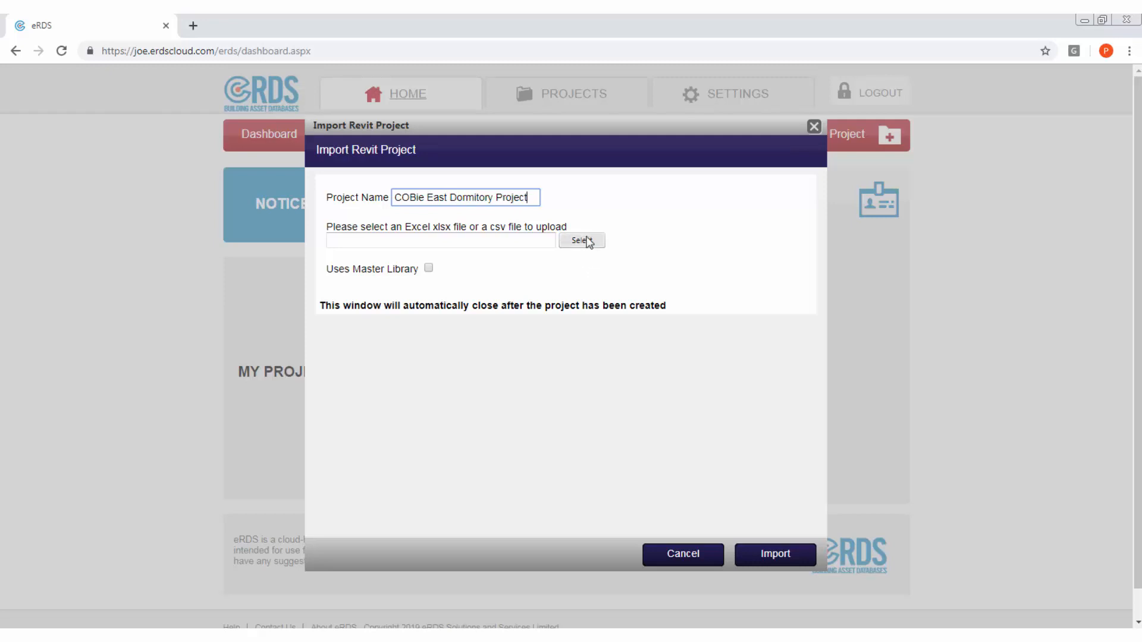
Step: Upload the Revit Rooms - eRDS1 Dormitory-All Excel file from the V2 folder as the project's import file
click(582, 240)
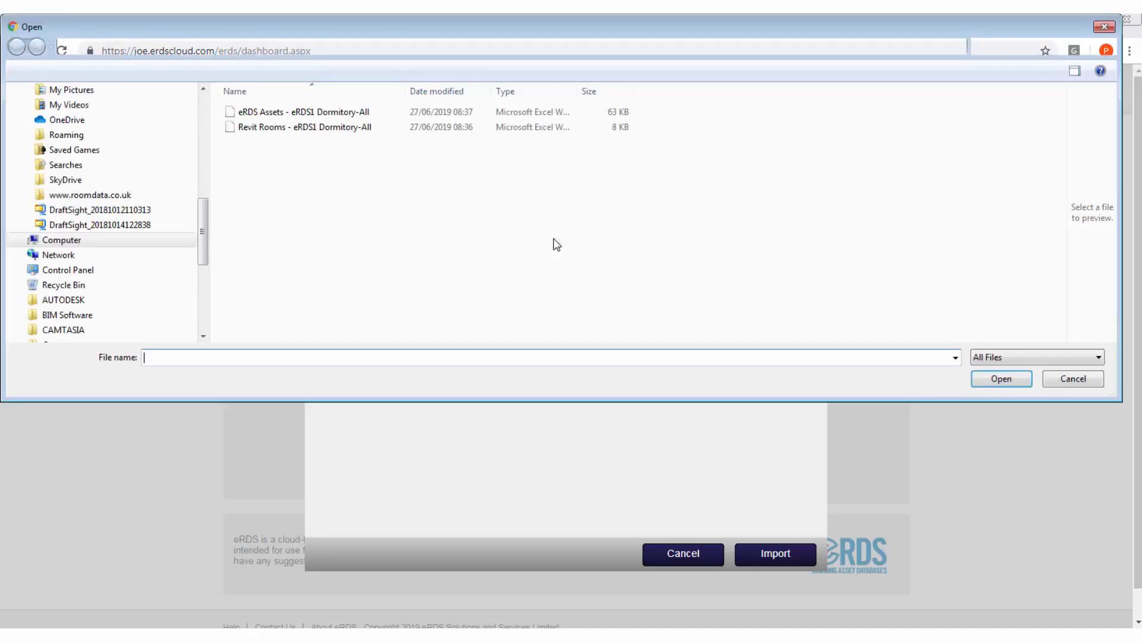
click(350, 130)
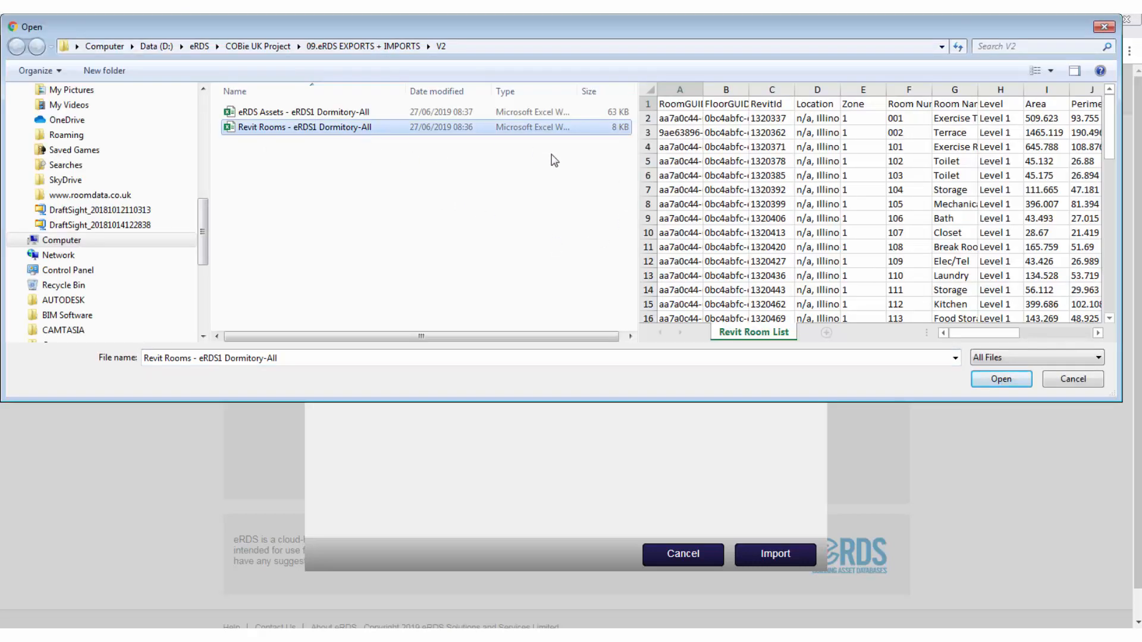
click(1001, 381)
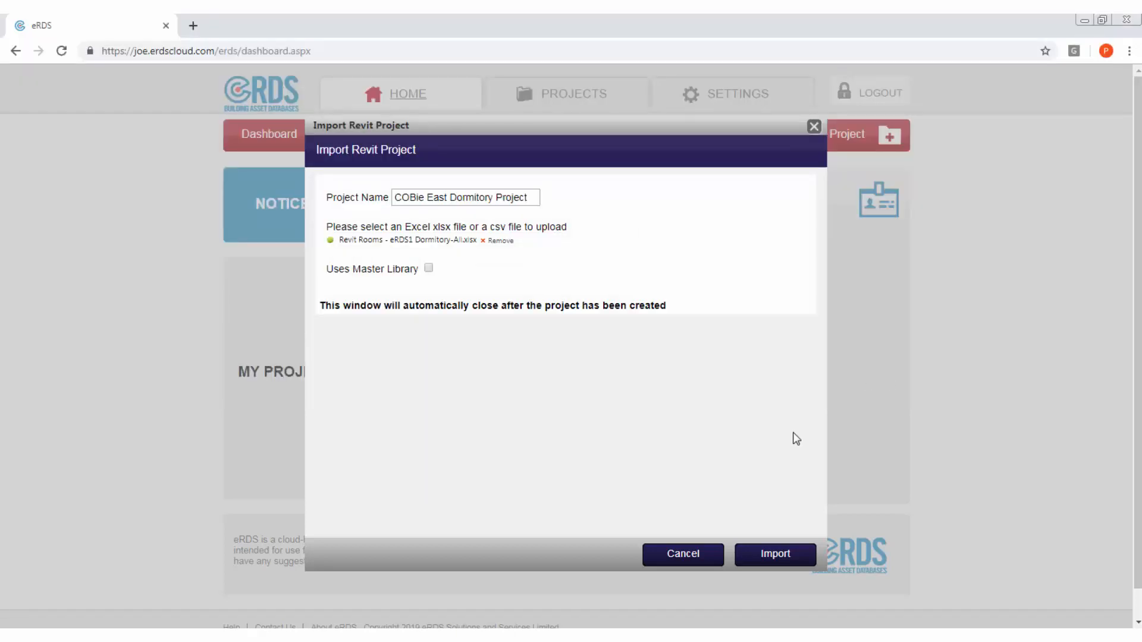
Step: Import the uploaded Revit rooms file to create the project and open COBie East Dormitory Project
click(772, 561)
click(791, 562)
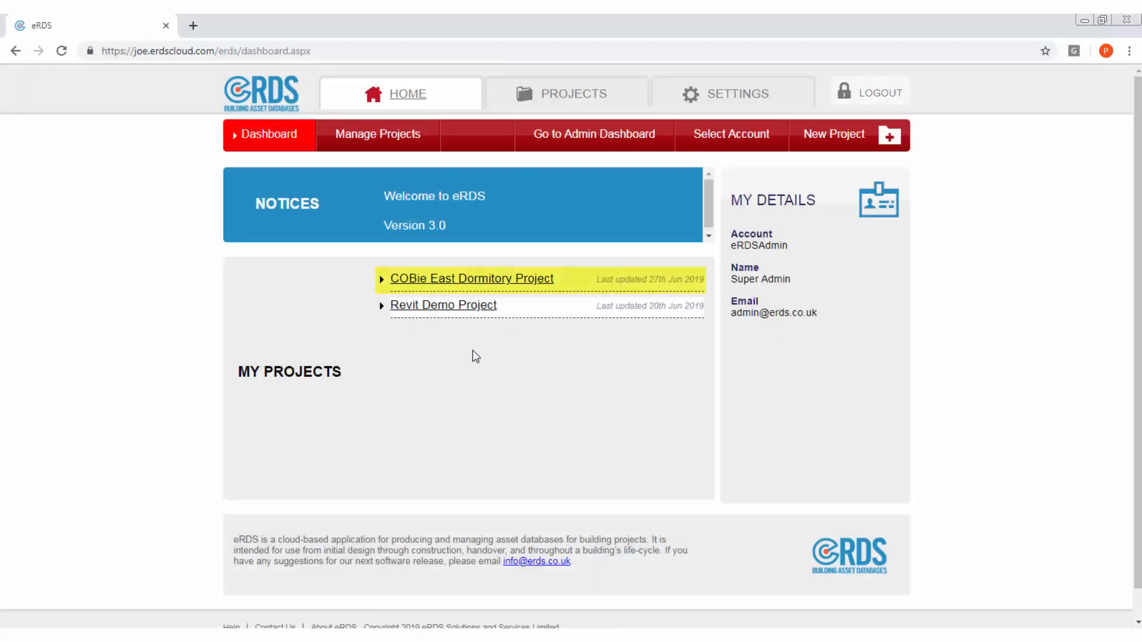
click(464, 280)
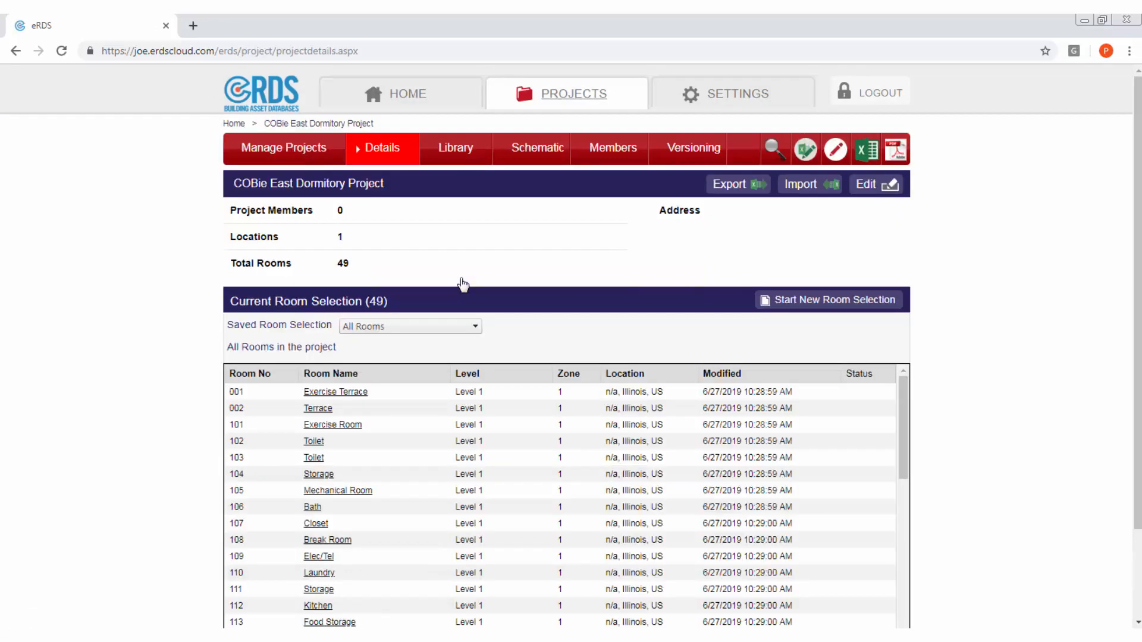
Step: Import the eRDS Assets - eRDS1 Dormitory-All file as Revit MEP (Fittings + ME Comp) Allocations
click(801, 189)
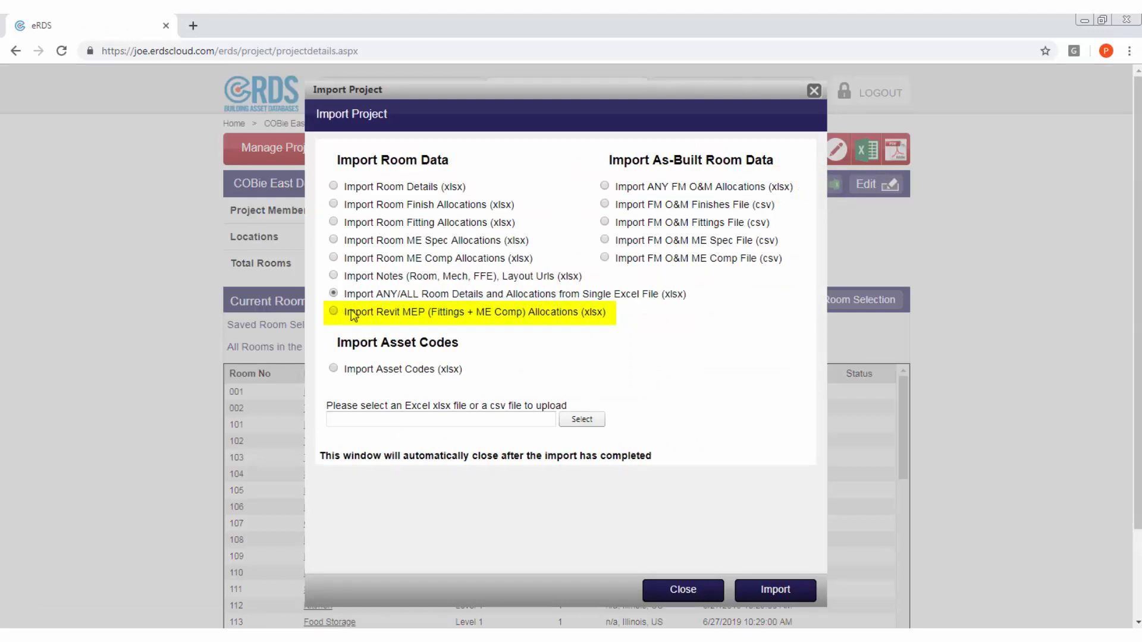
click(573, 419)
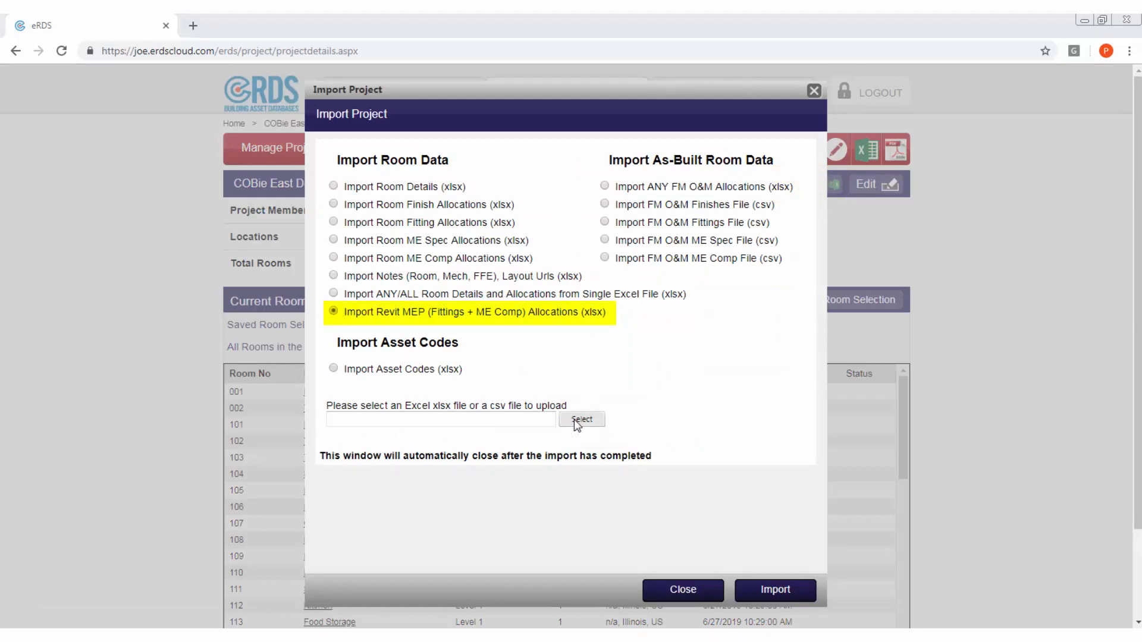
click(269, 114)
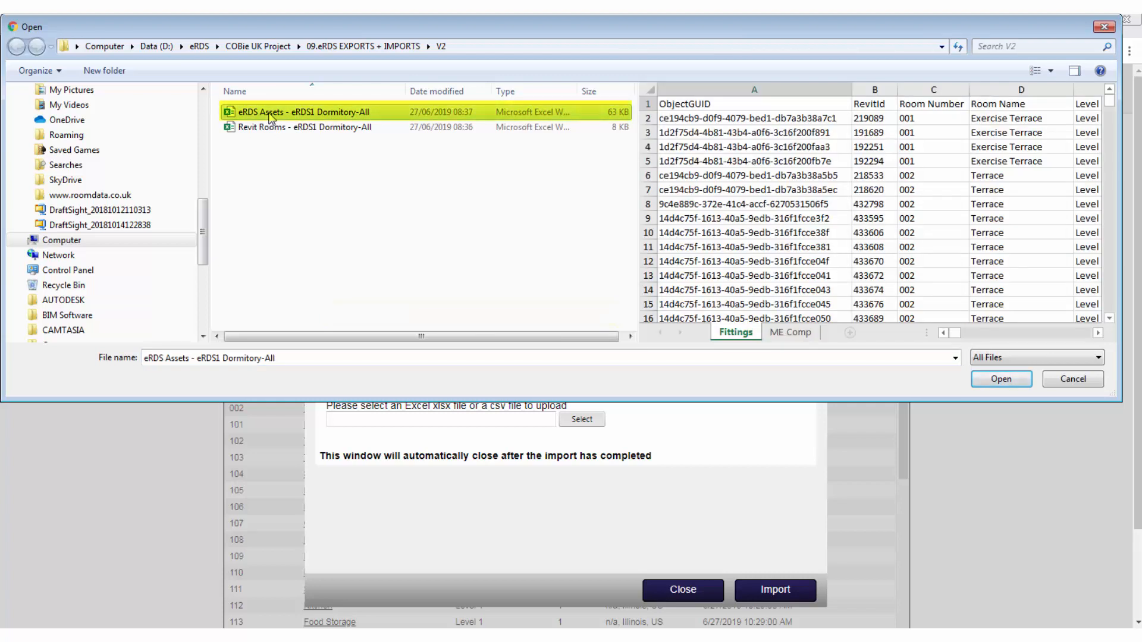
click(1001, 379)
click(775, 590)
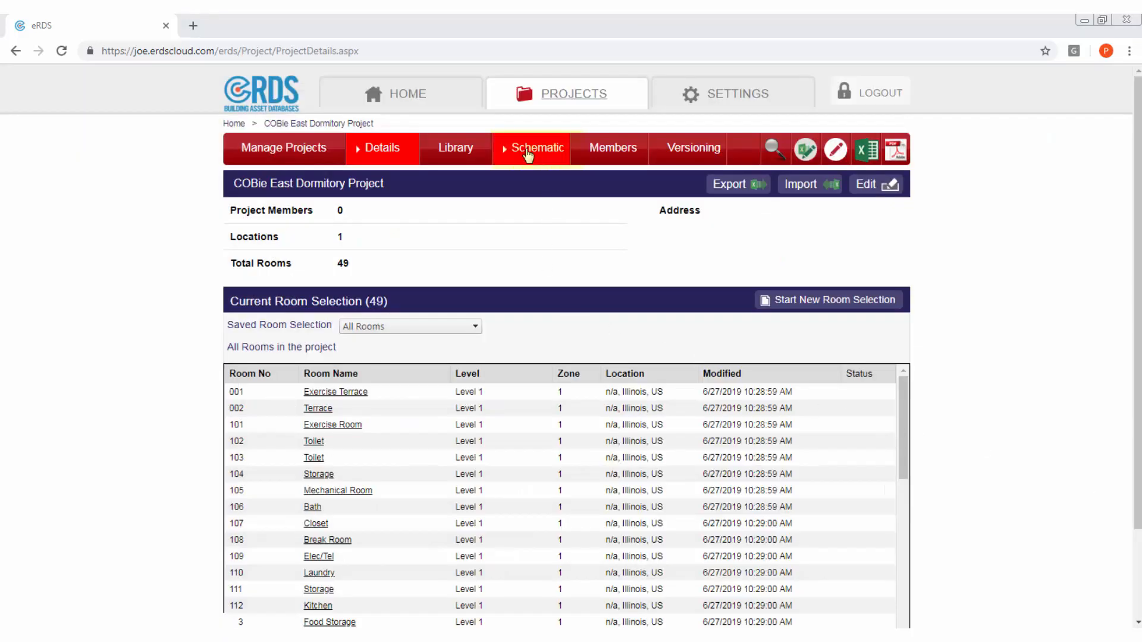
Step: Review the project library's fitting classes, fittings, ME groups and ME comp items
click(527, 151)
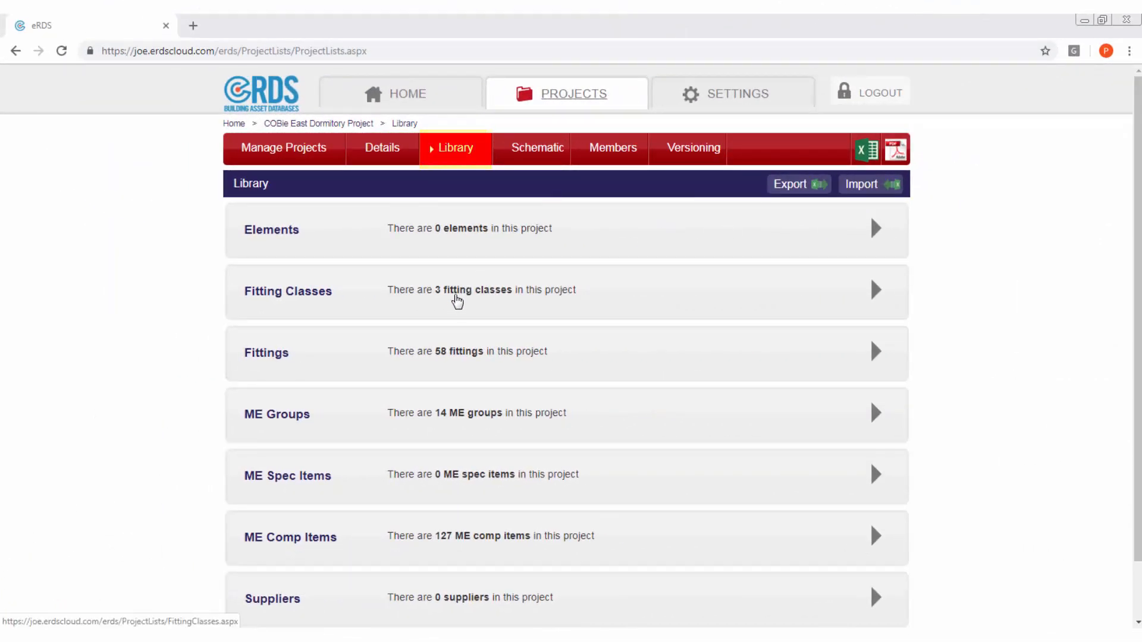
click(457, 300)
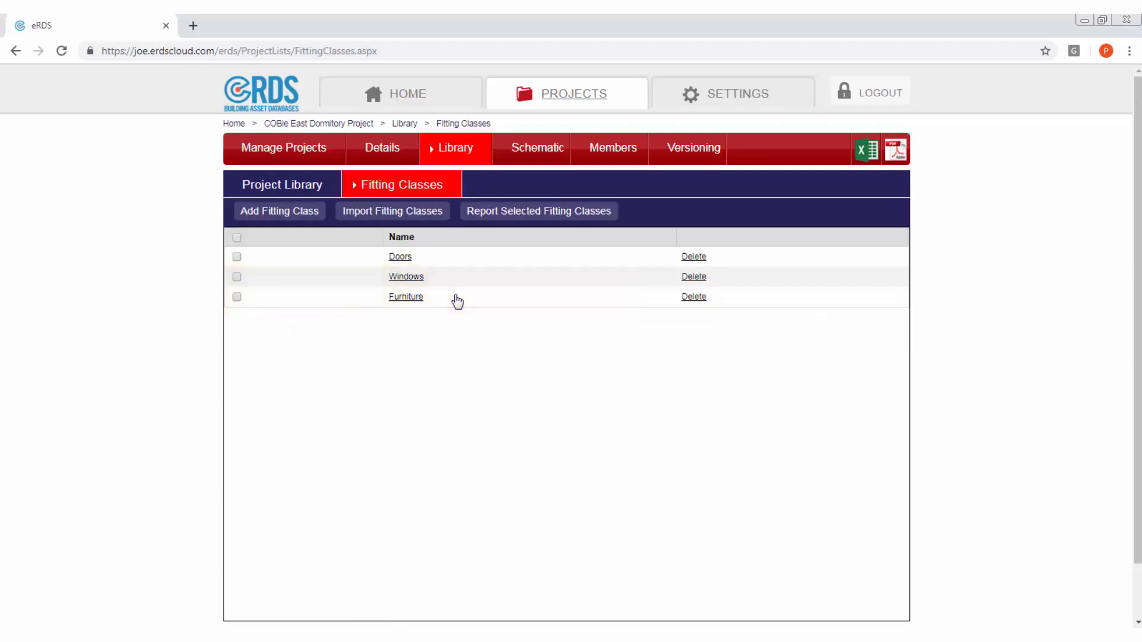
click(15, 51)
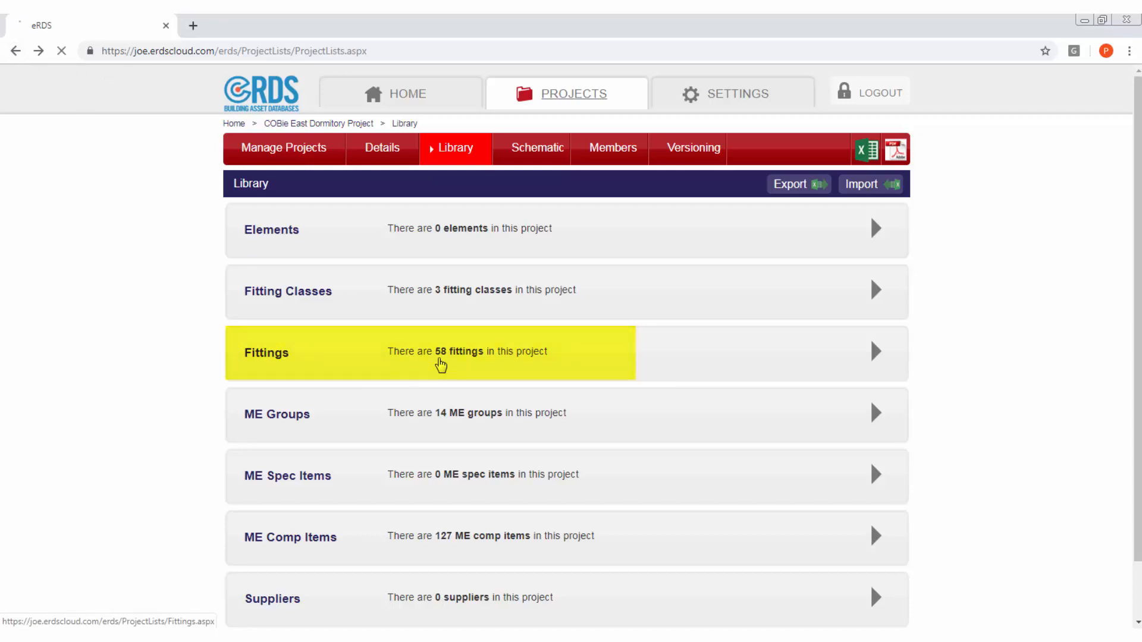
click(440, 365)
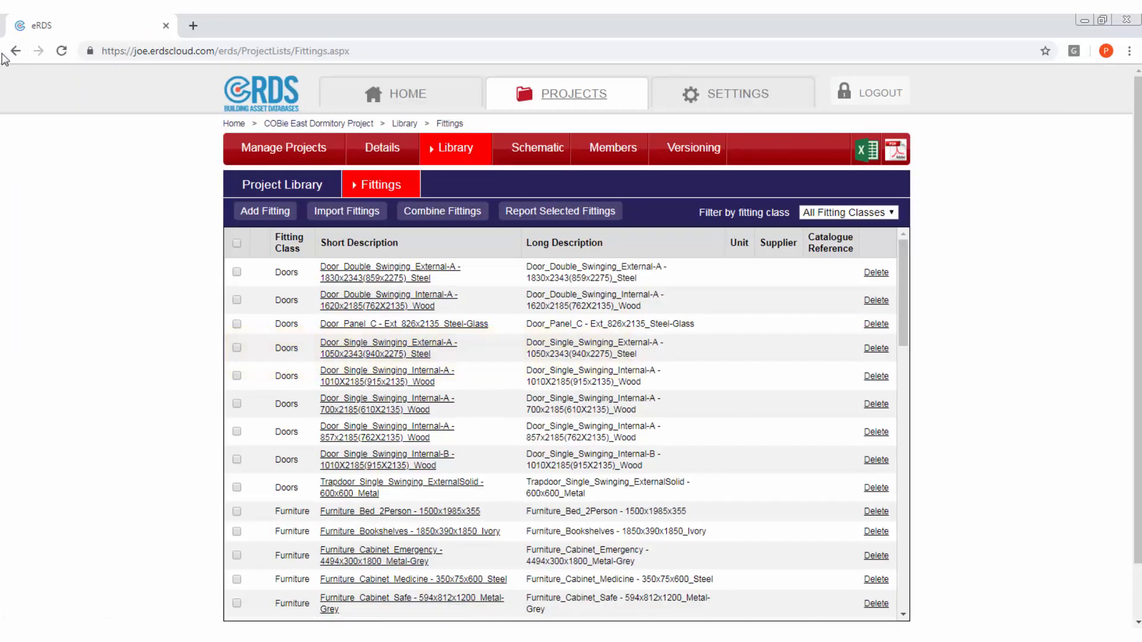
click(15, 51)
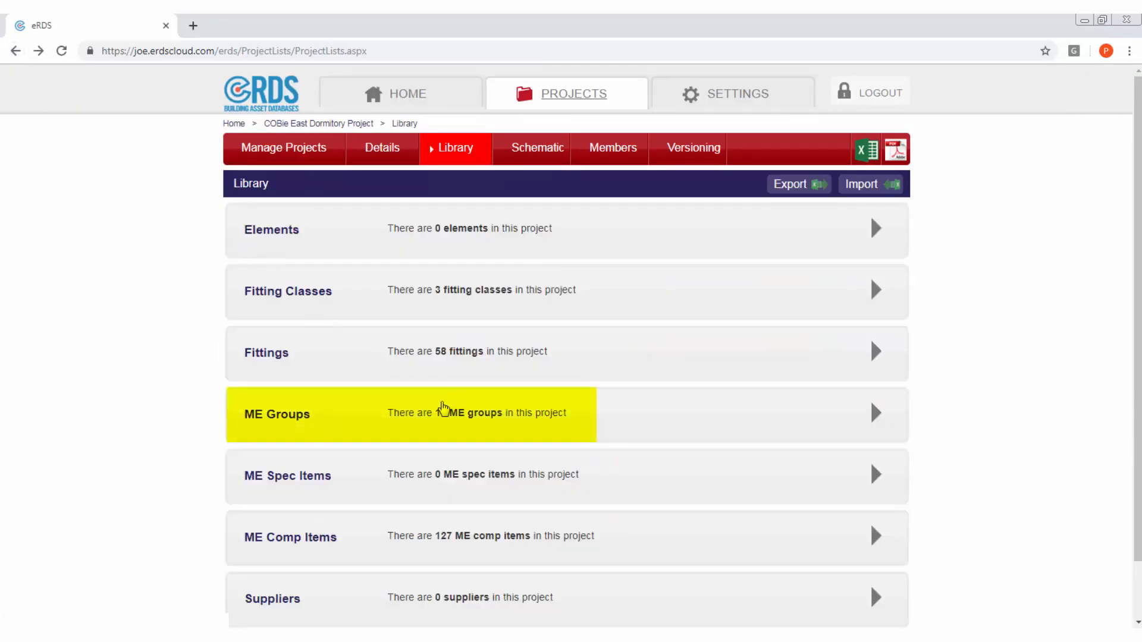
click(449, 413)
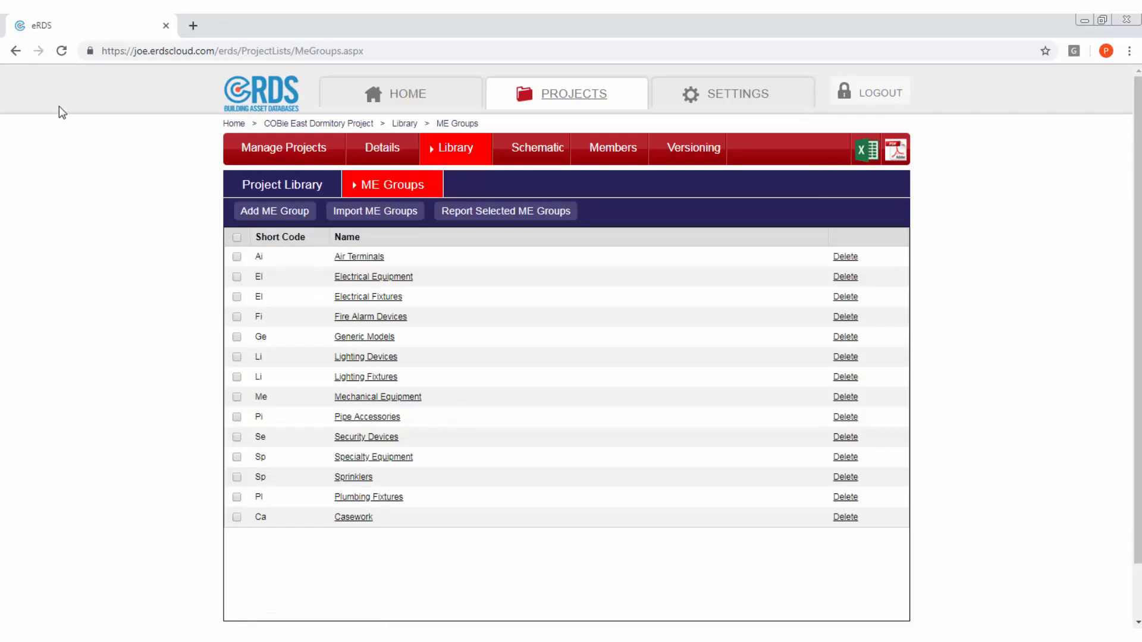
click(15, 51)
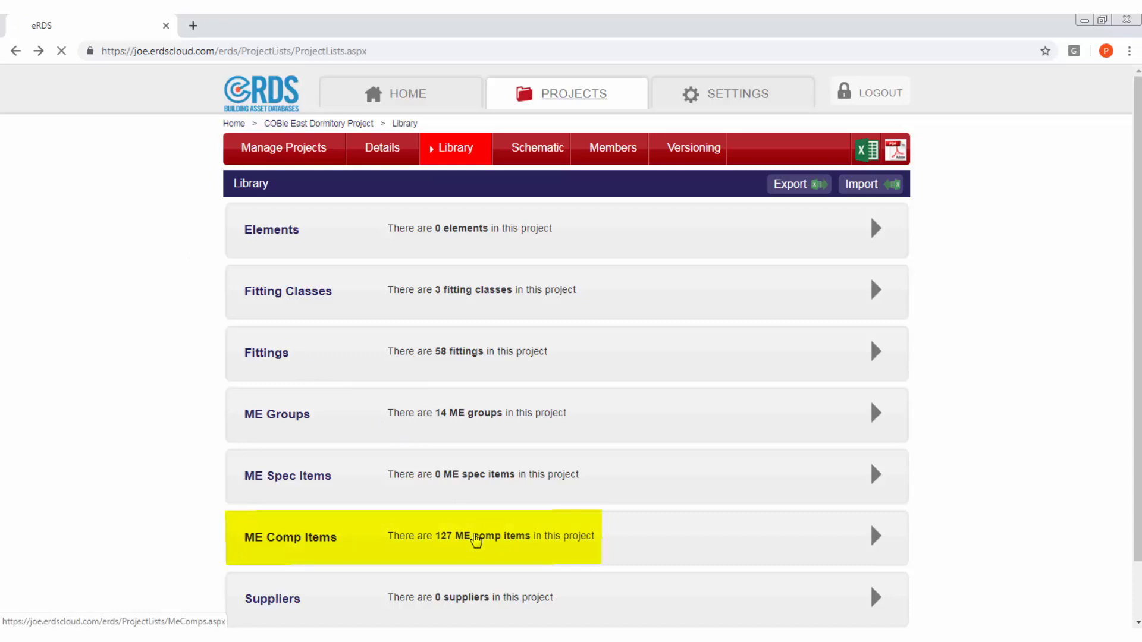
click(476, 541)
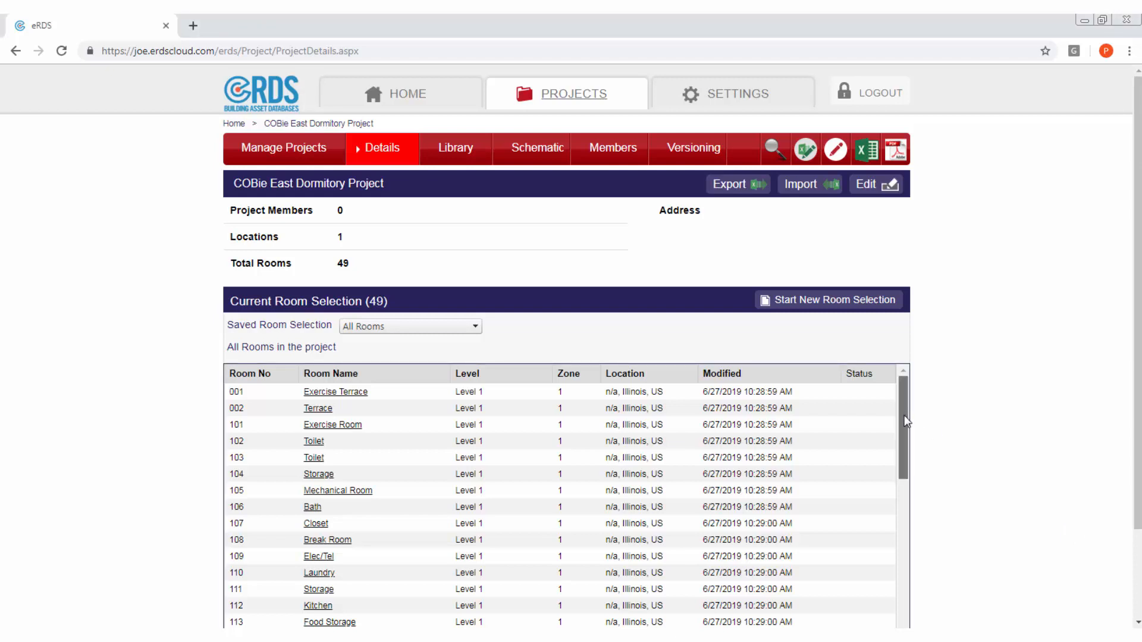
Step: Look through the full room list and the saved Level 01 All Rooms and Level 02 All Rooms selections
drag(904, 412, 865, 602)
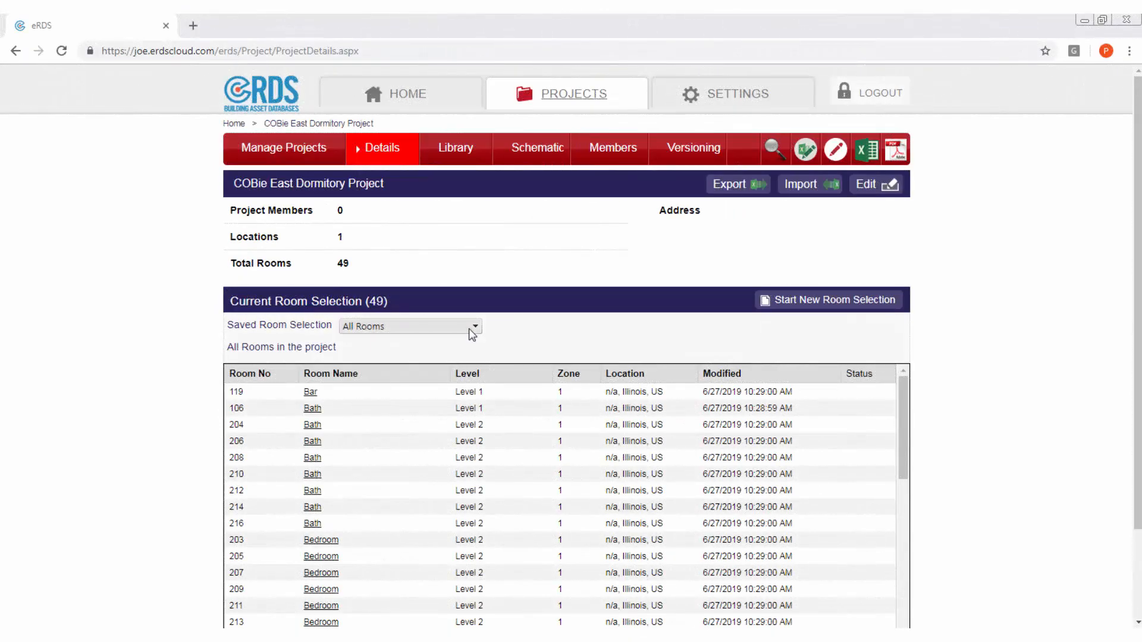
click(477, 329)
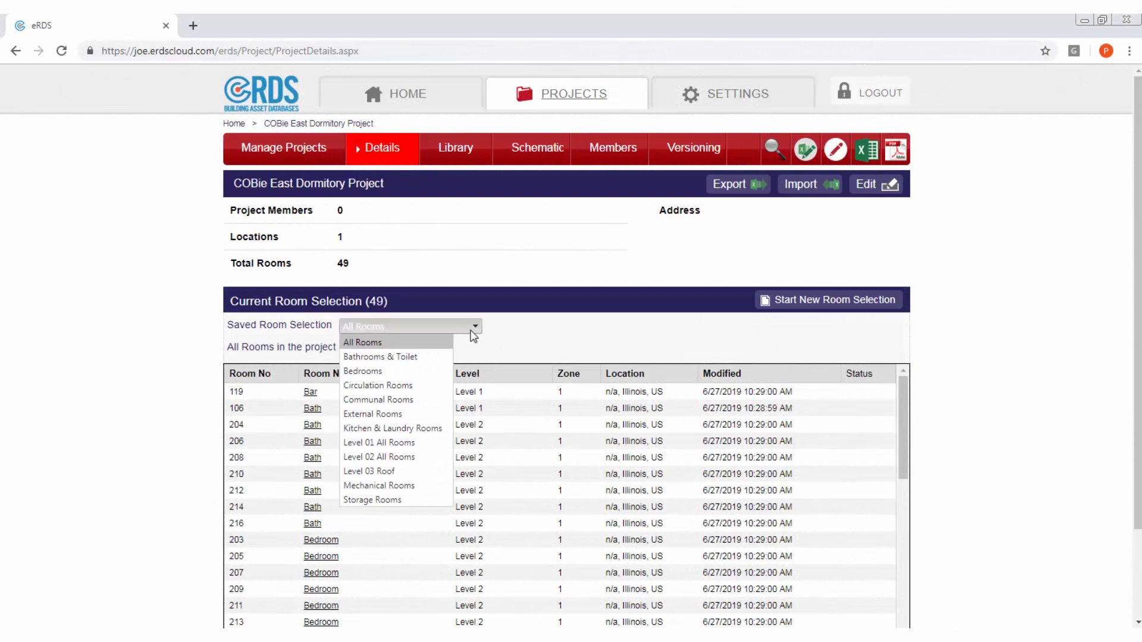
click(396, 444)
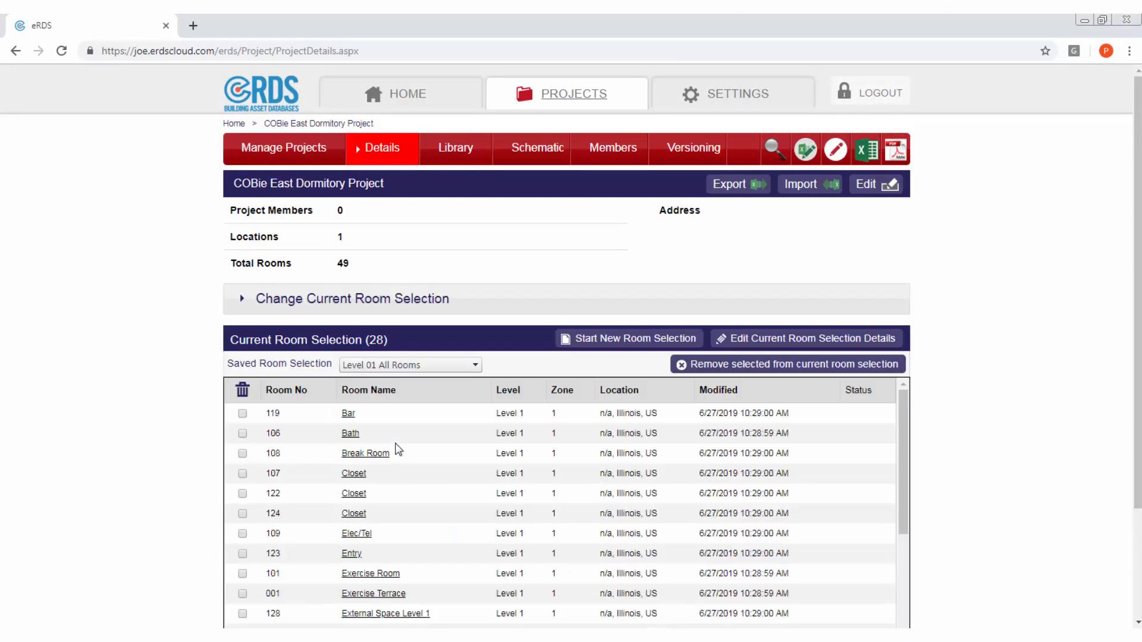
drag(901, 405, 887, 586)
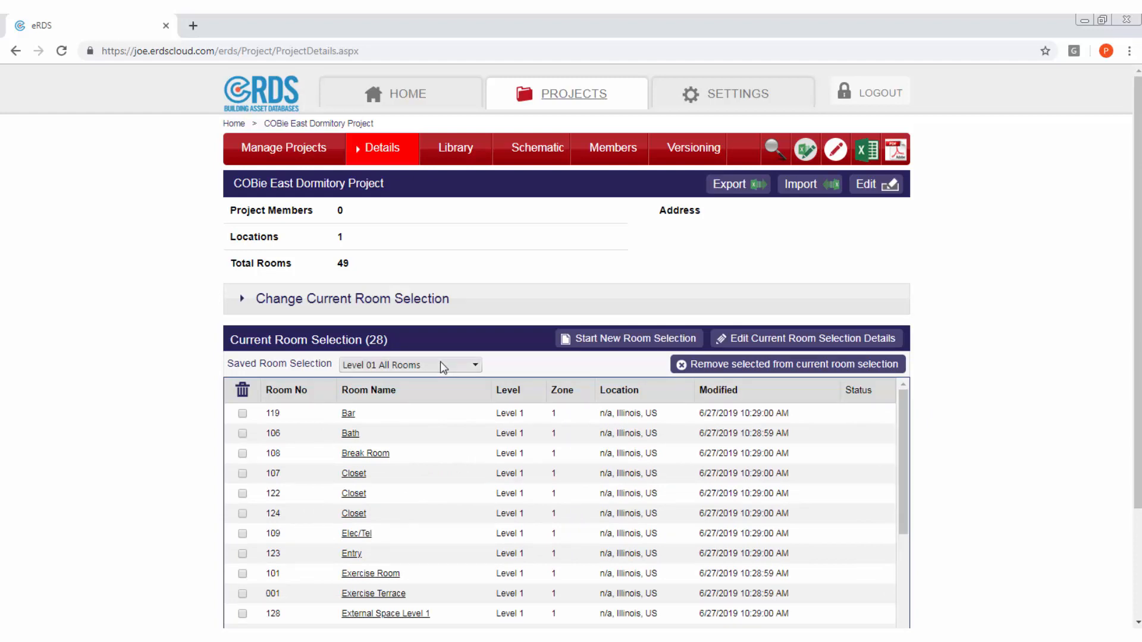
click(440, 364)
click(438, 496)
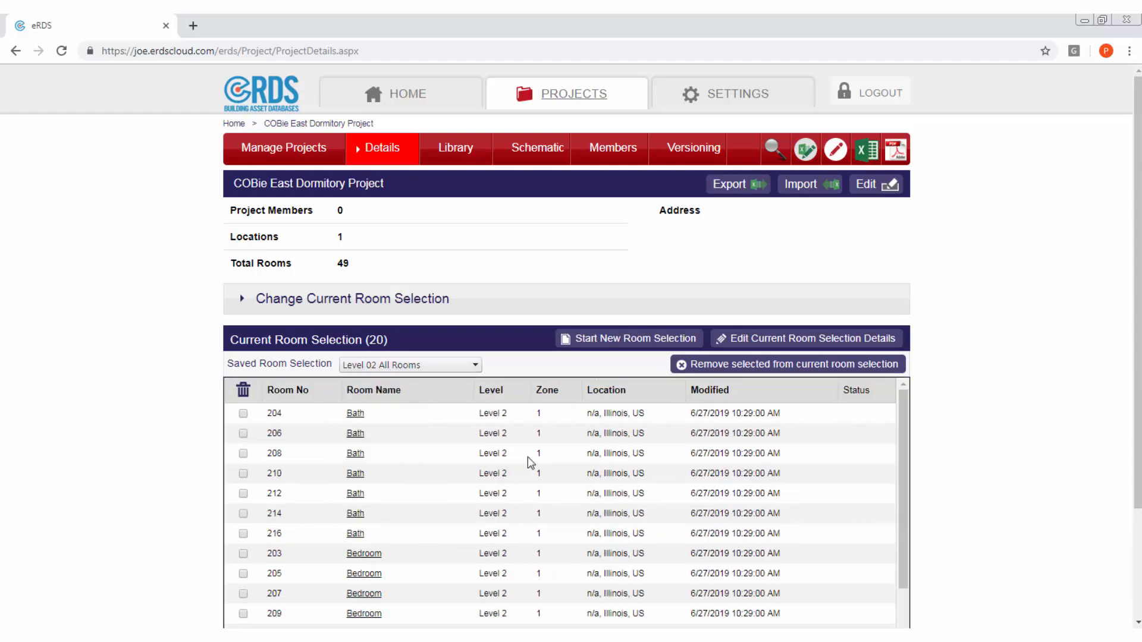
drag(901, 403, 903, 494)
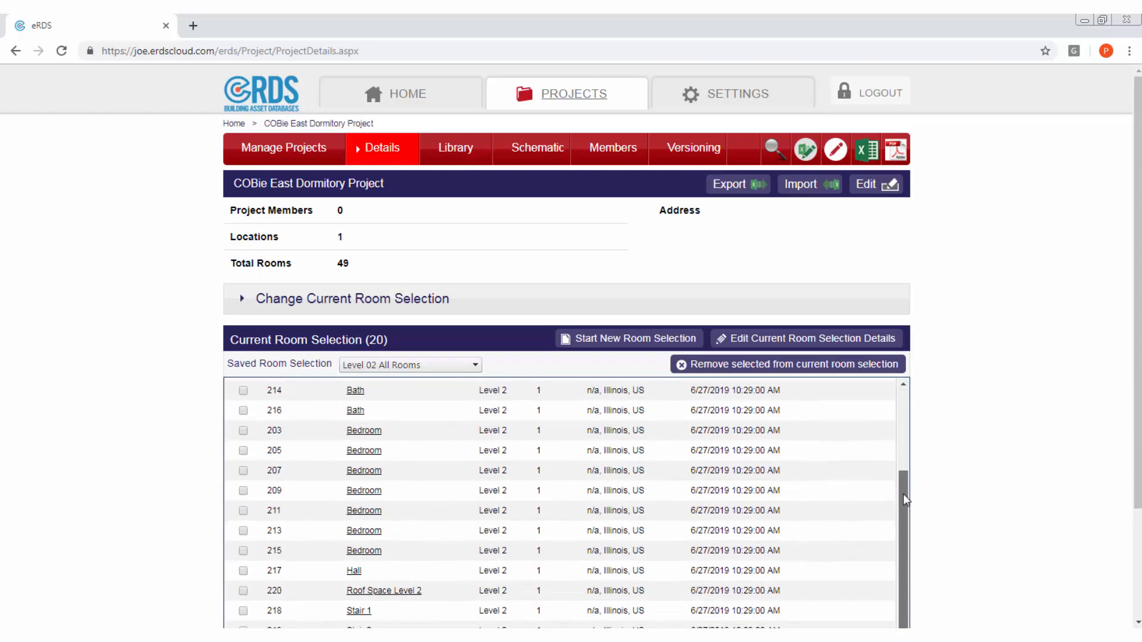
Step: View the saved External Rooms and Bathrooms & Toilet room selections
click(428, 365)
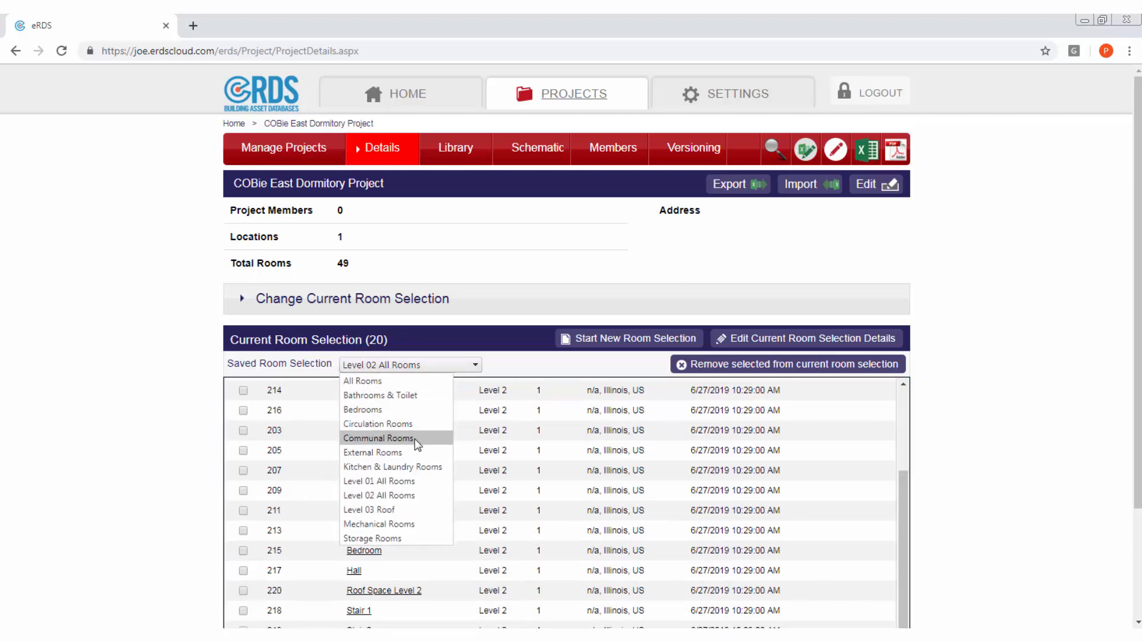
click(414, 459)
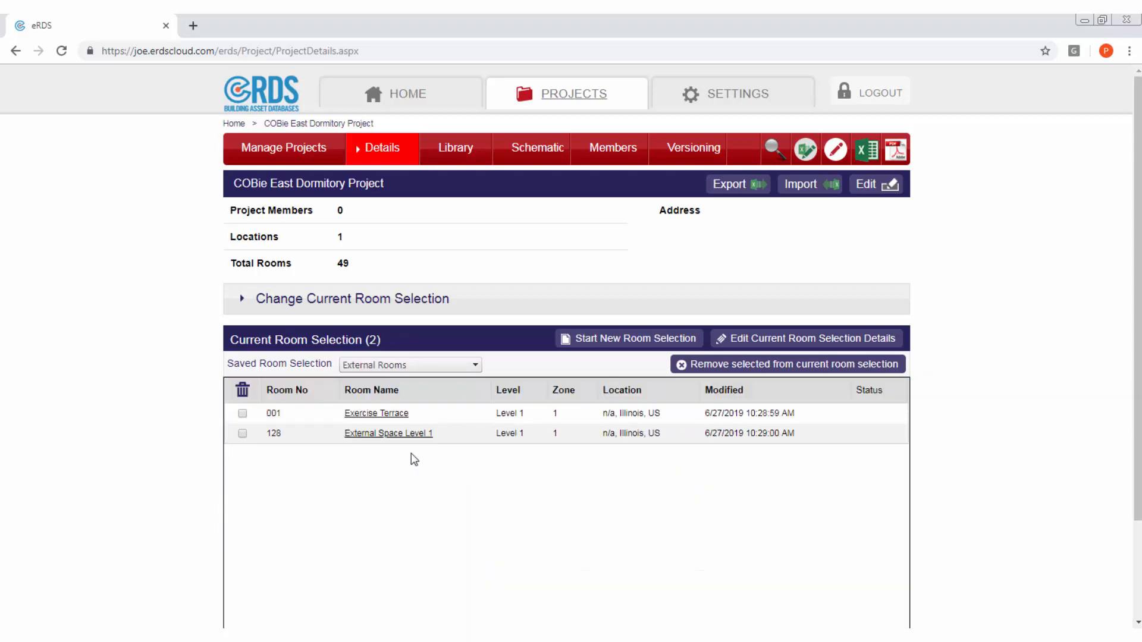
click(416, 366)
click(409, 396)
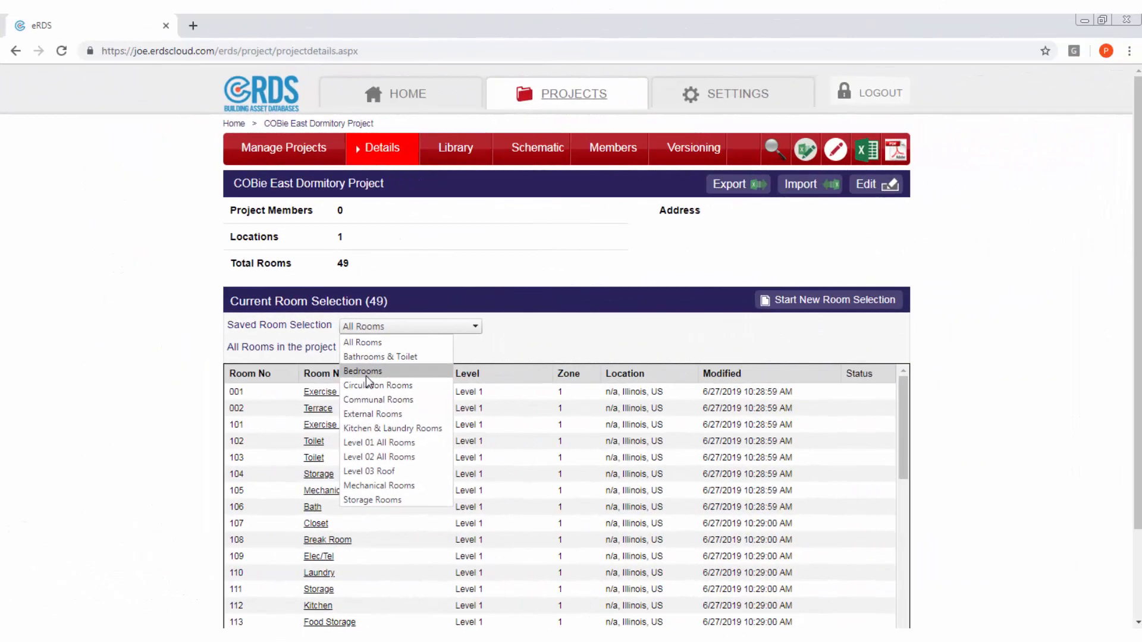
Step: Select the saved Bedrooms room selection and review the ME Comp, Fittings and Finishes items of bedroom 203
click(365, 375)
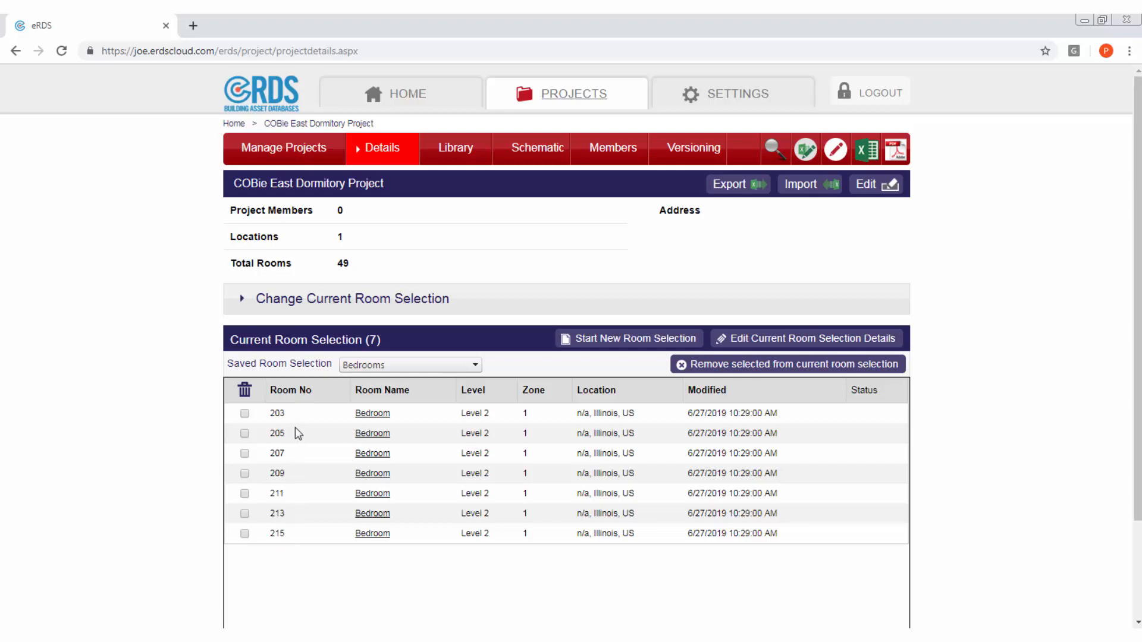
click(369, 414)
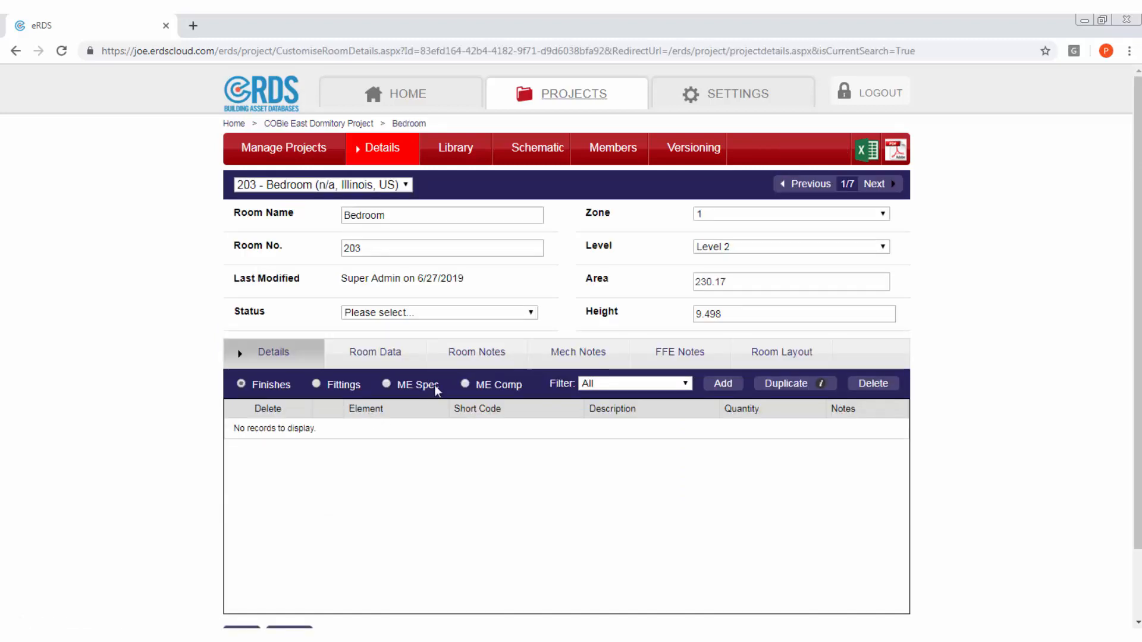
click(466, 384)
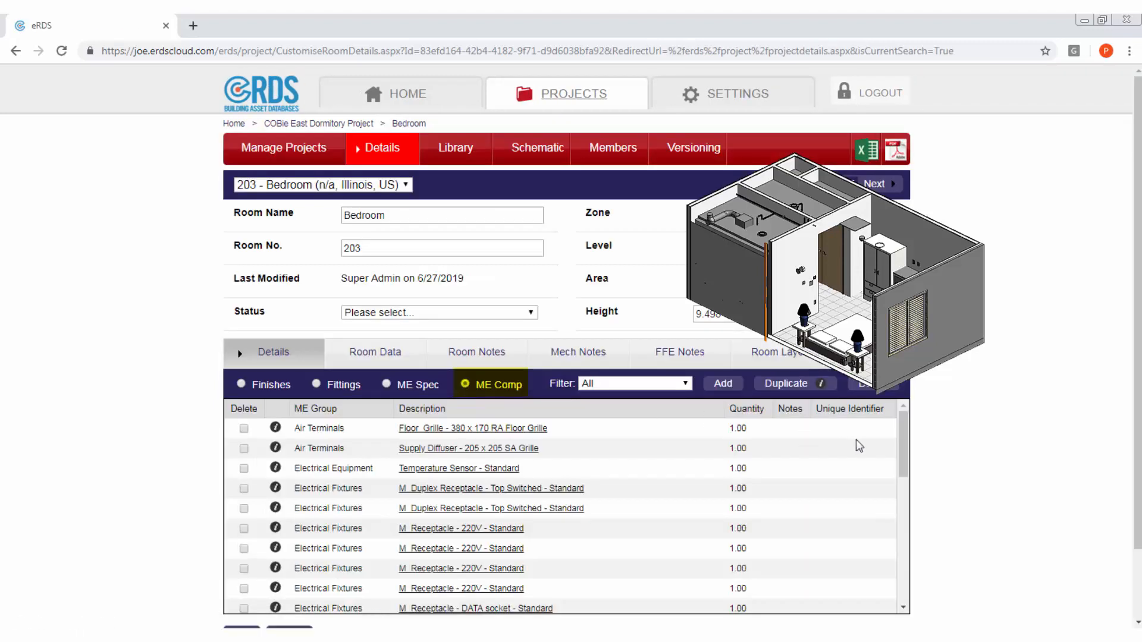
drag(904, 442, 892, 571)
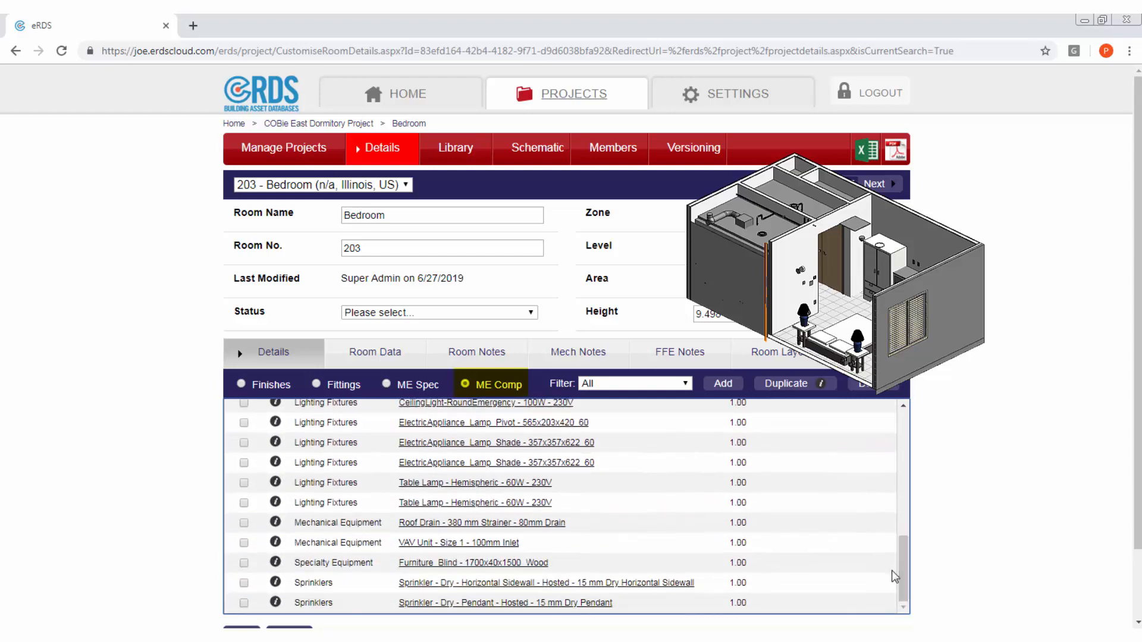
click(317, 386)
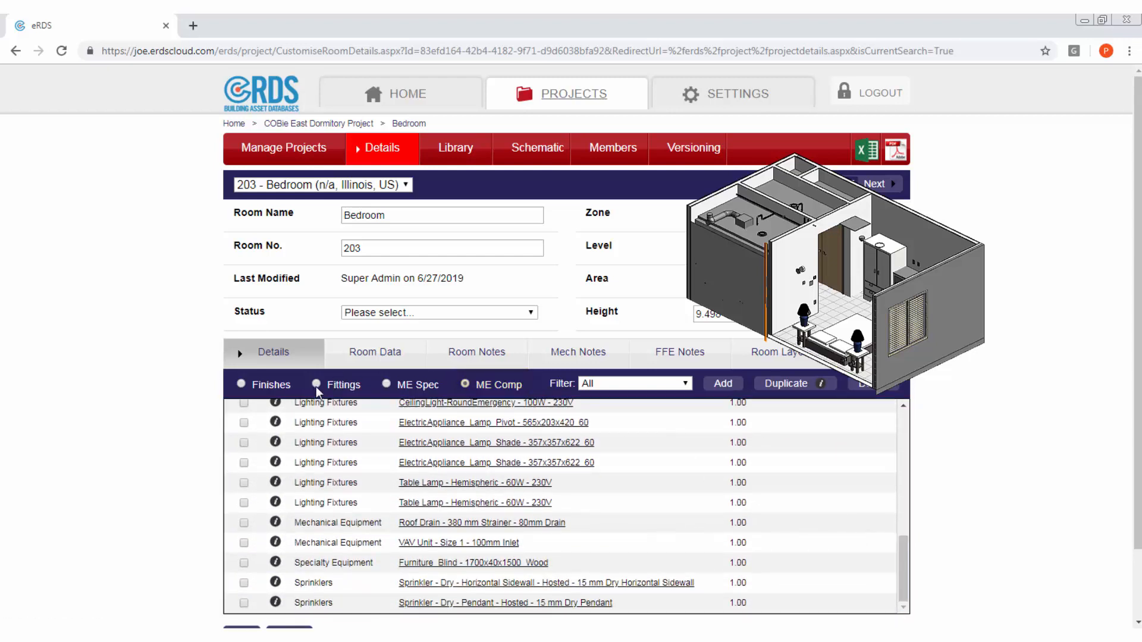
drag(904, 432, 900, 499)
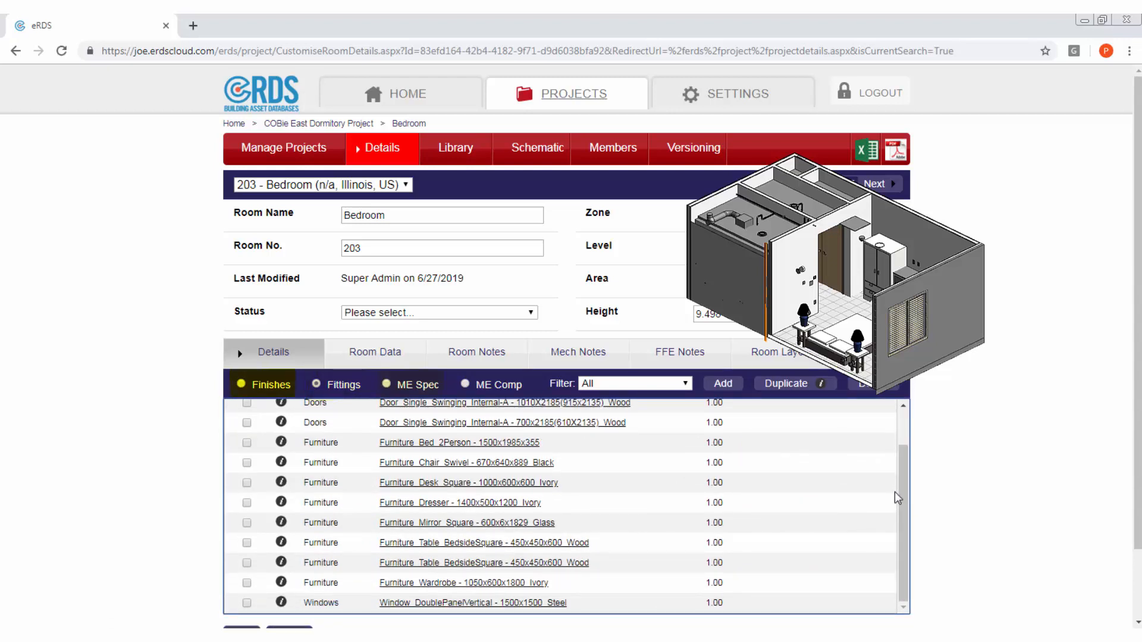
click(241, 385)
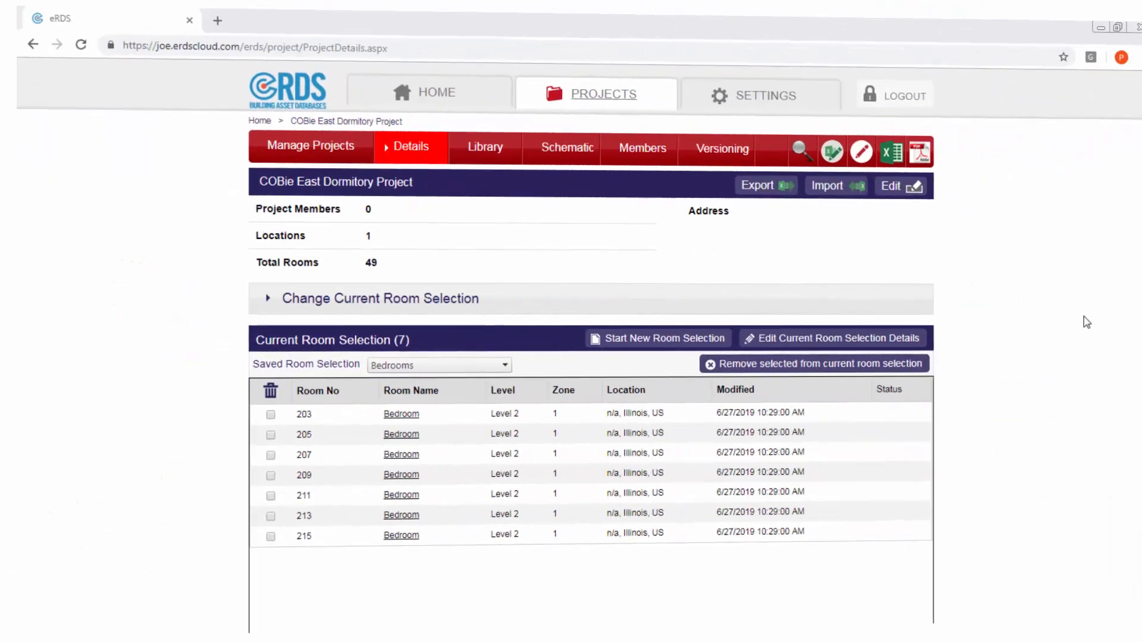
Step: Export the bedrooms' room data sheets to PDF as Full RDS and look through the downloaded document
click(919, 157)
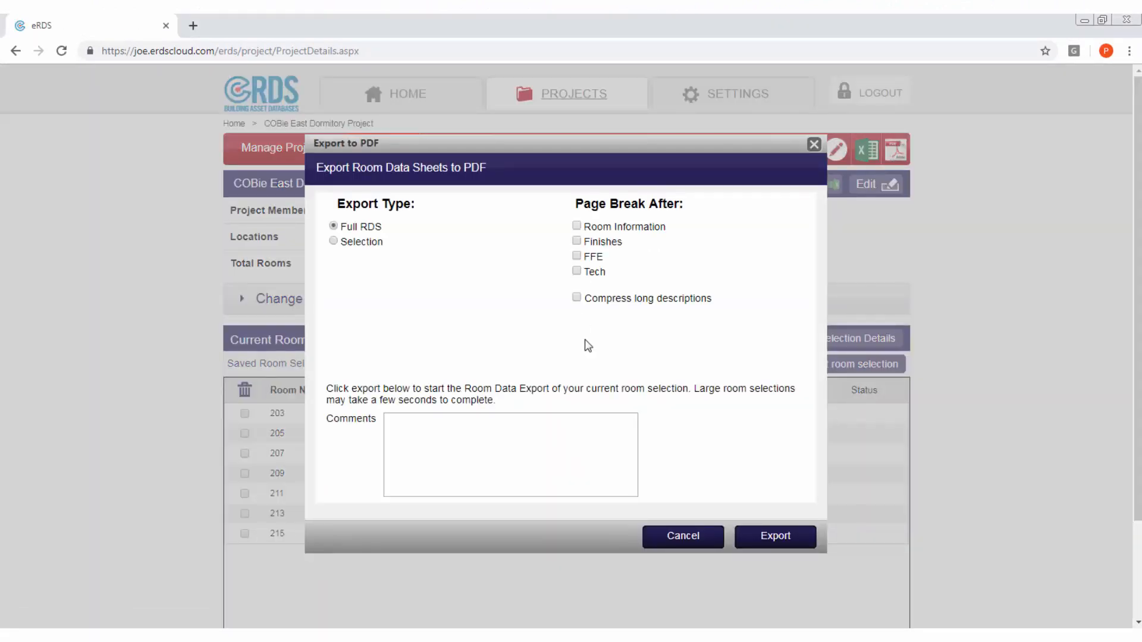
click(771, 535)
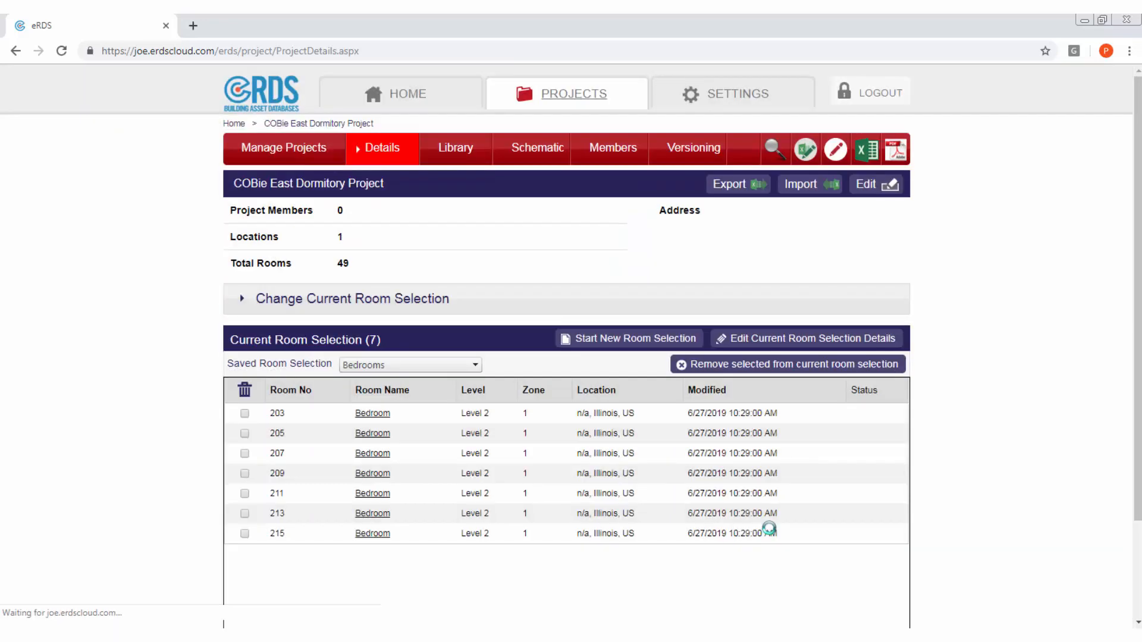
click(63, 614)
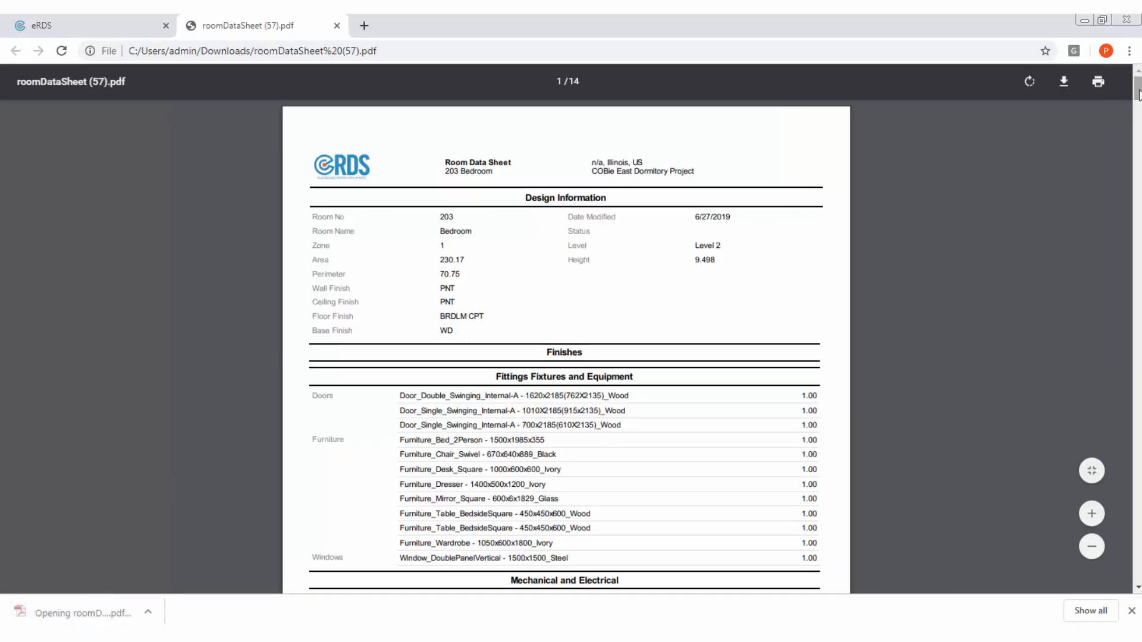
drag(1136, 94, 1122, 158)
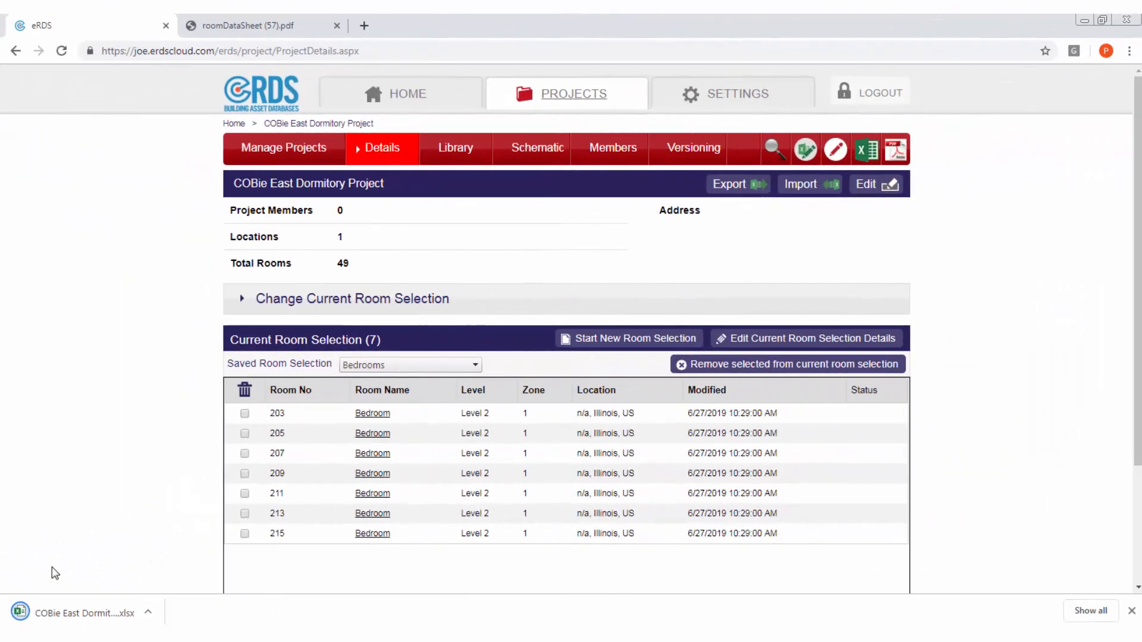
Step: Open the downloaded COBie East Dormitory Project Revit export workbook in Excel
click(62, 617)
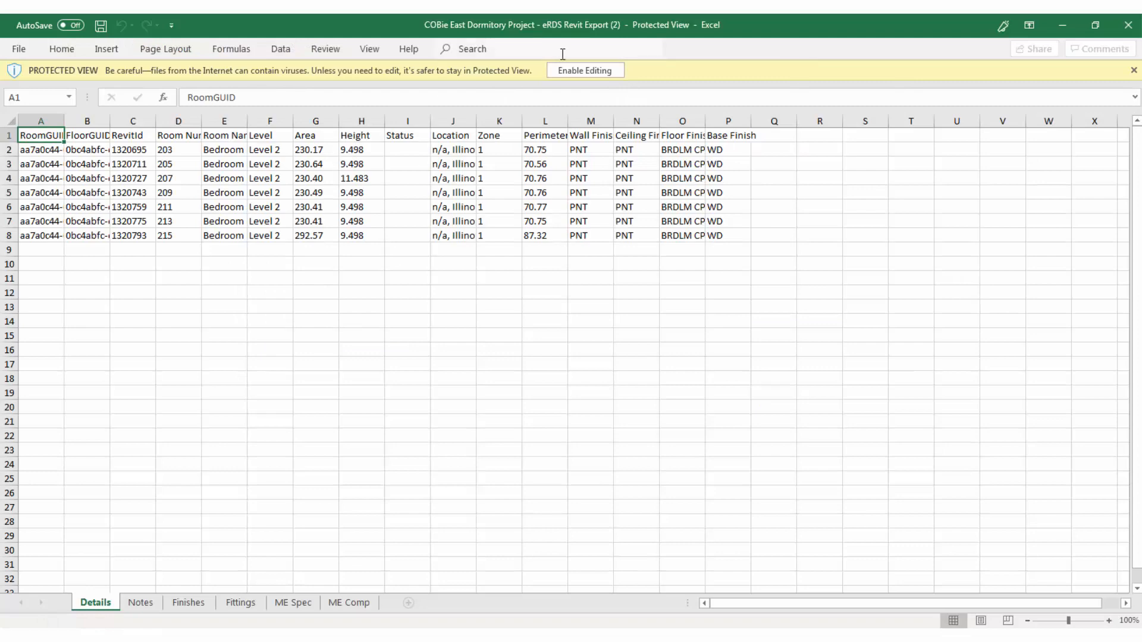
Step: Enable editing of the exported workbook and autofit all column widths on the Fittings sheet
click(575, 72)
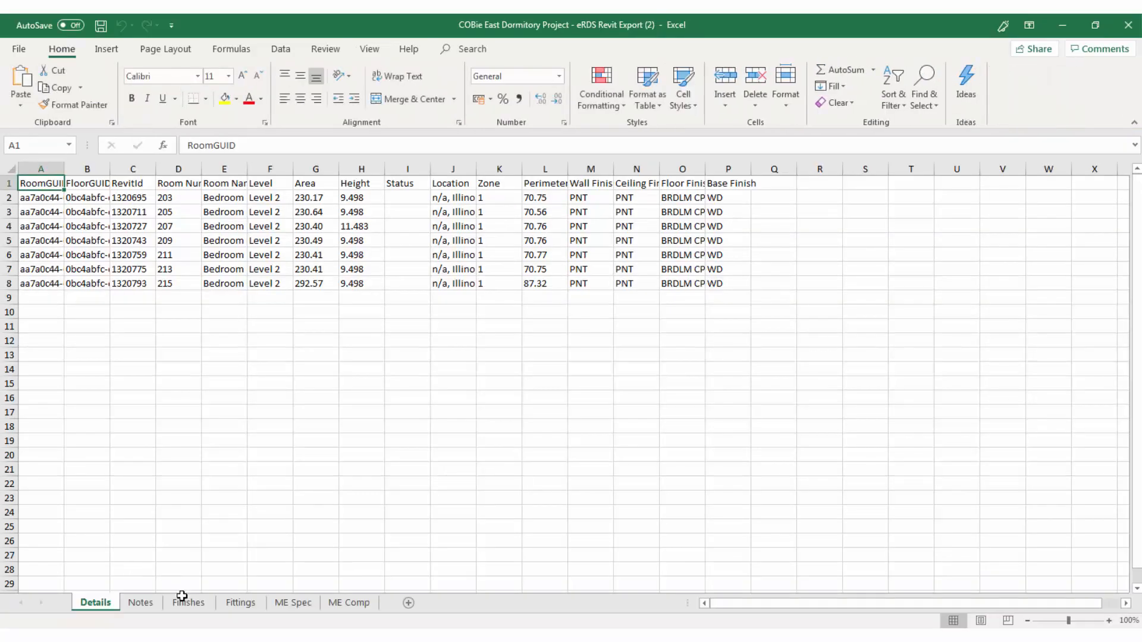
click(241, 603)
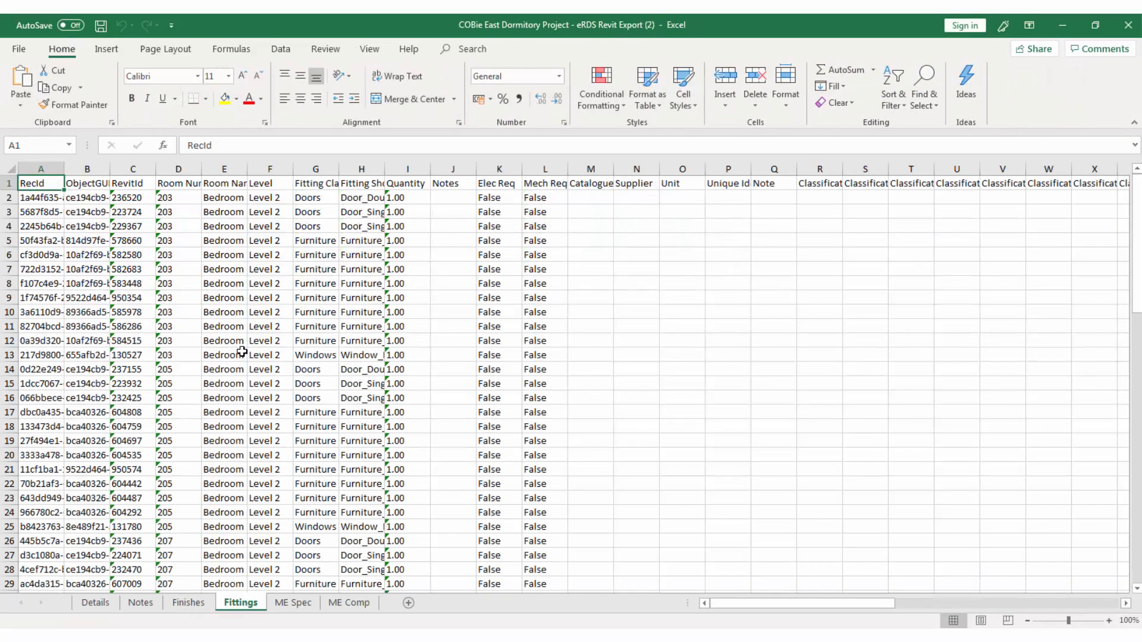
click(11, 169)
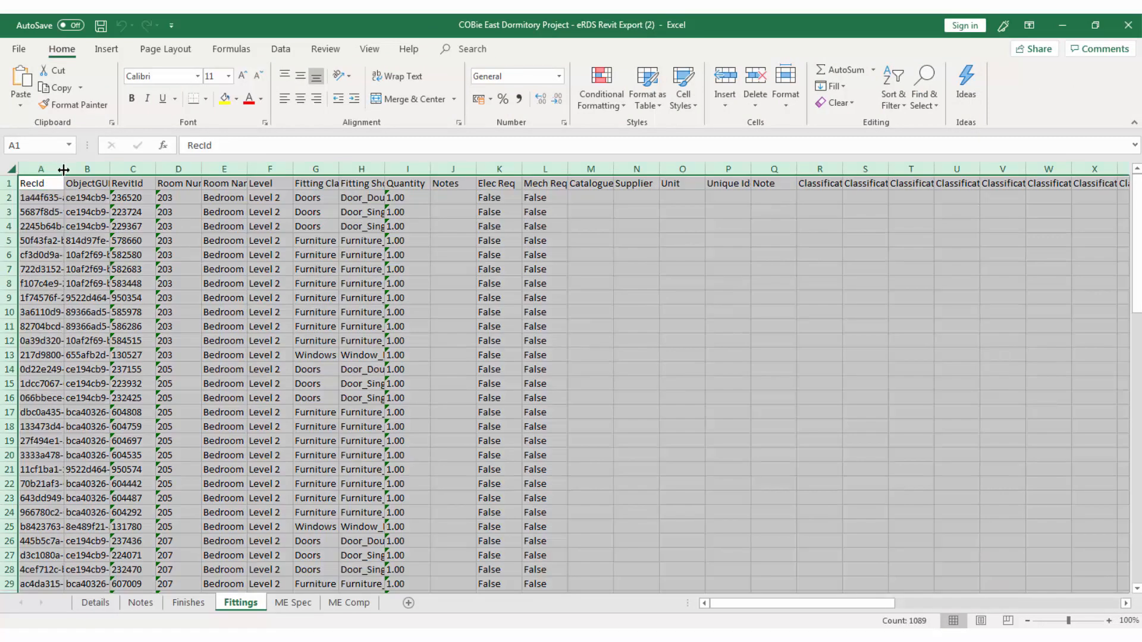
double_click(62, 170)
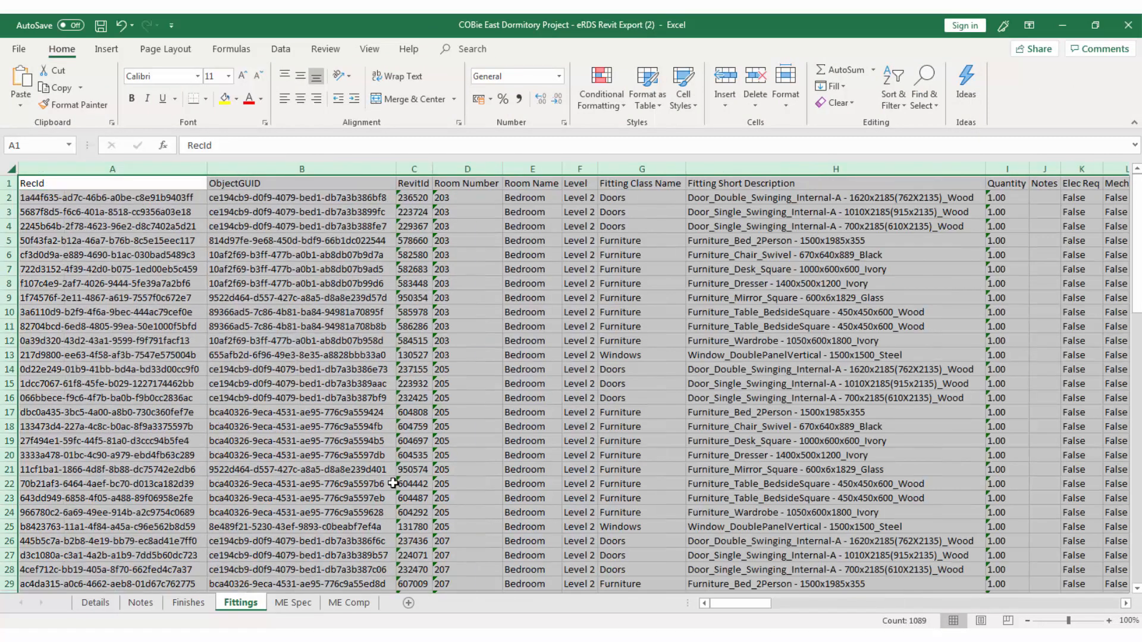
Step: Autofit all column widths on the ME Comp sheet
click(338, 606)
click(12, 169)
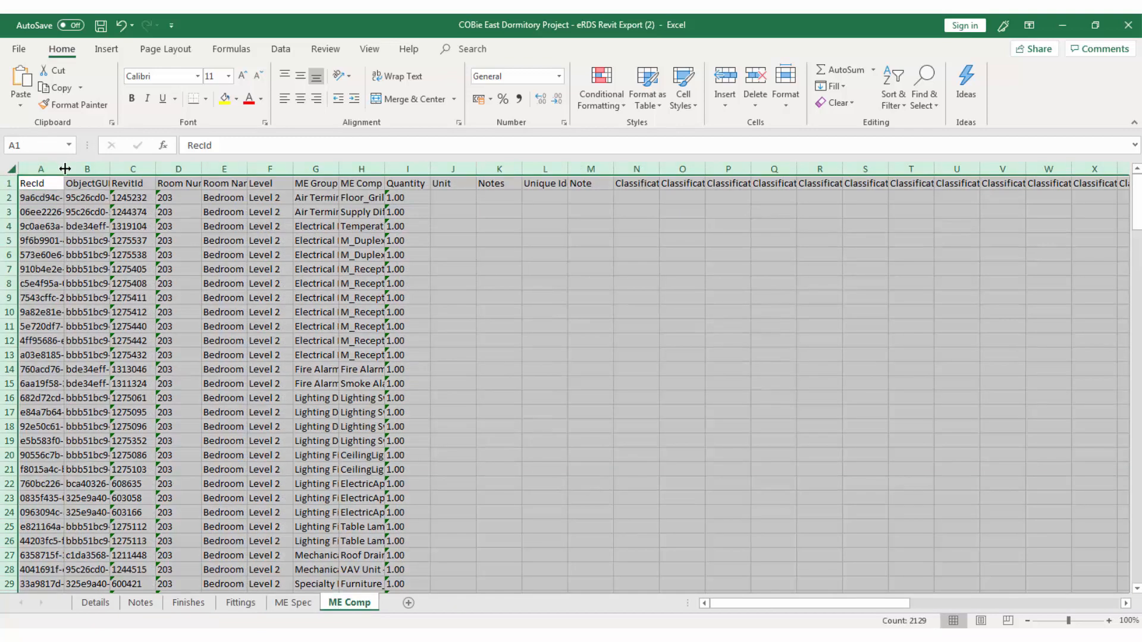
double_click(65, 170)
click(462, 309)
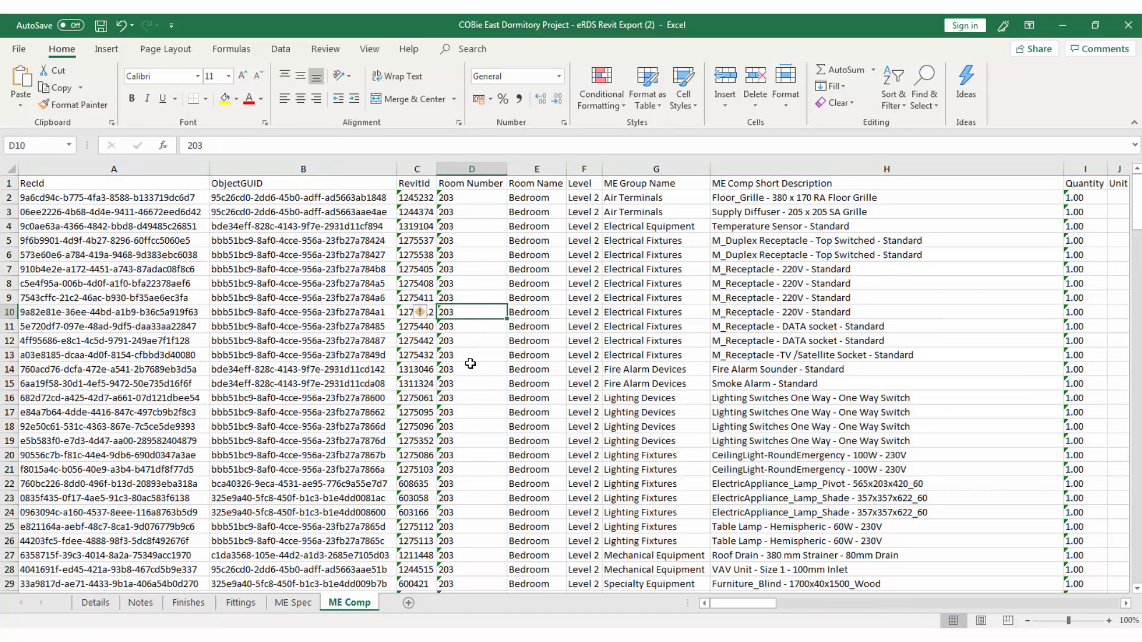
Step: Return to eRDS and generate a custom ME Comp report covering the Air Terminals, the Air Handling Unit and the VAV Unit
click(1062, 25)
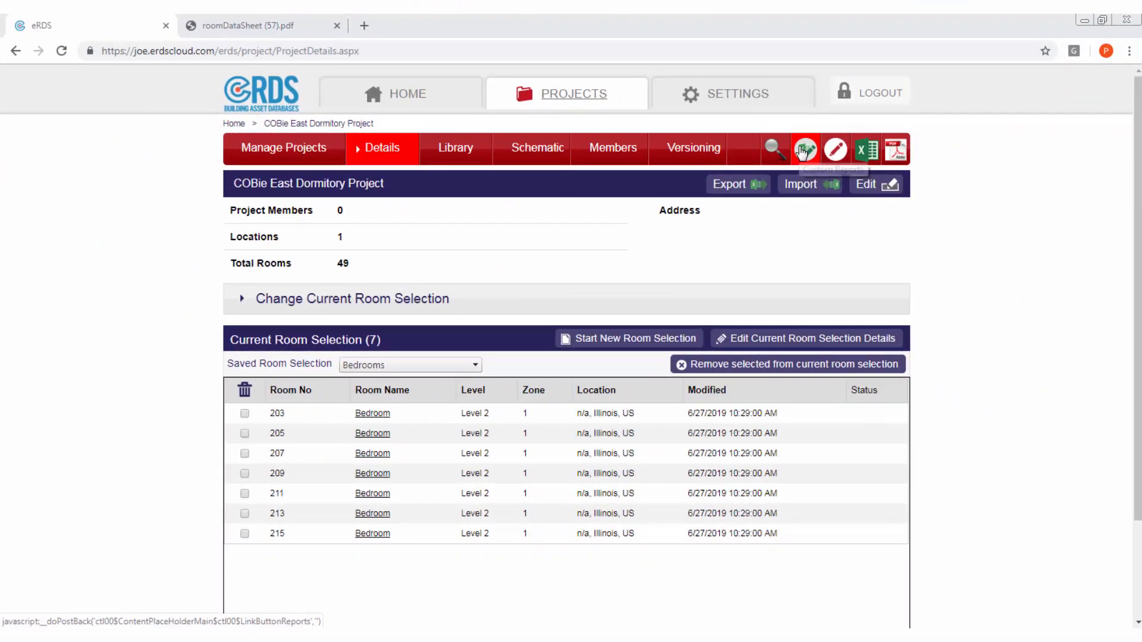
click(804, 151)
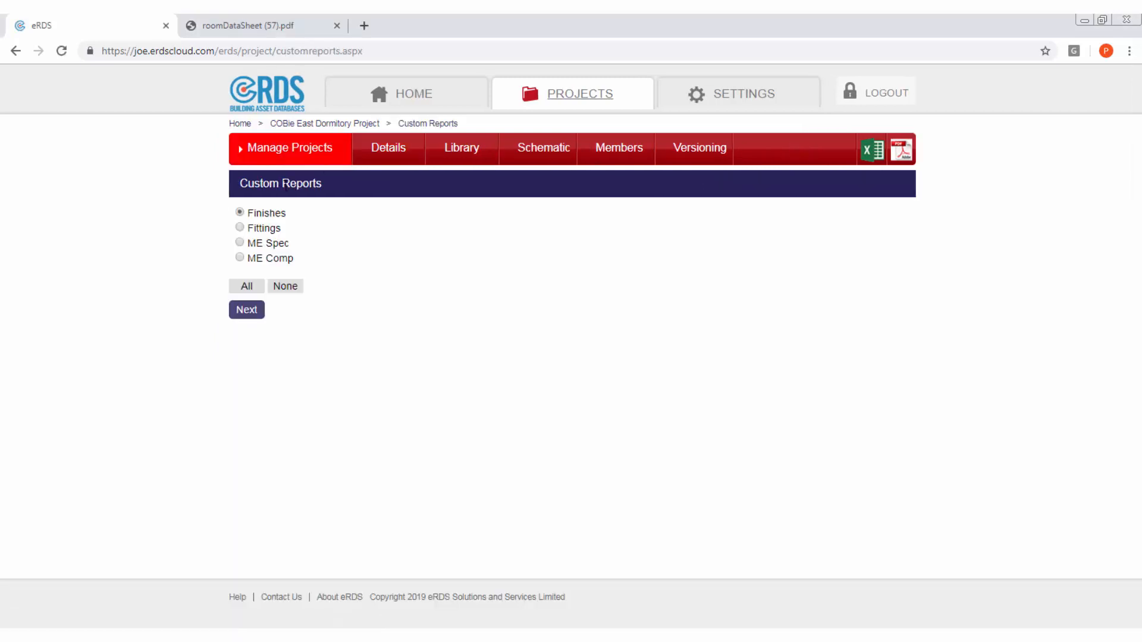
click(239, 258)
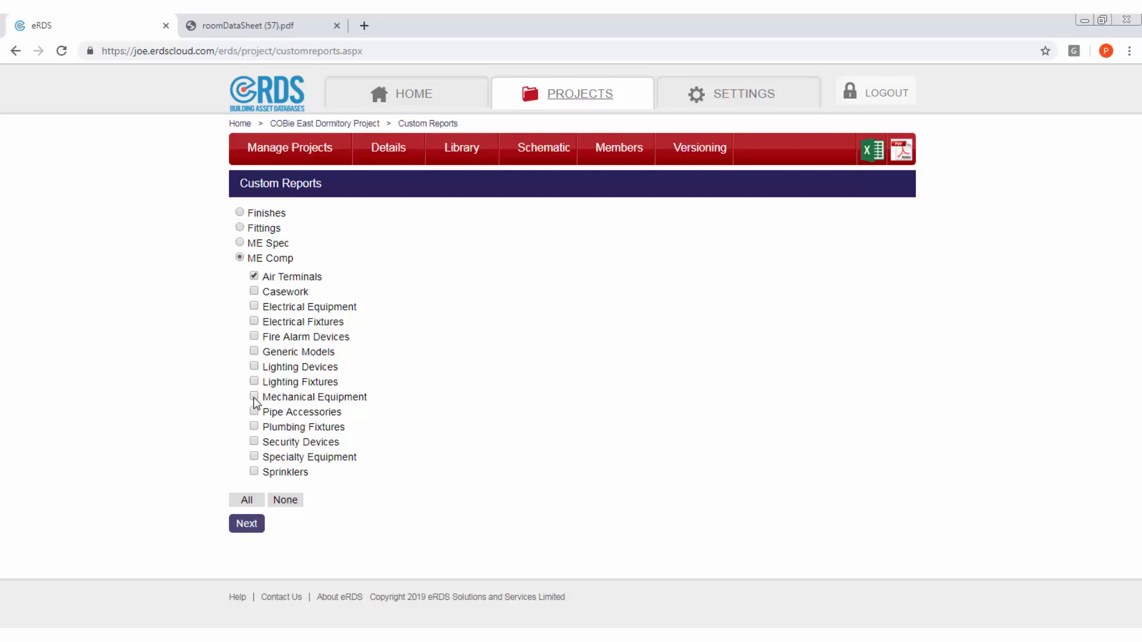
click(256, 525)
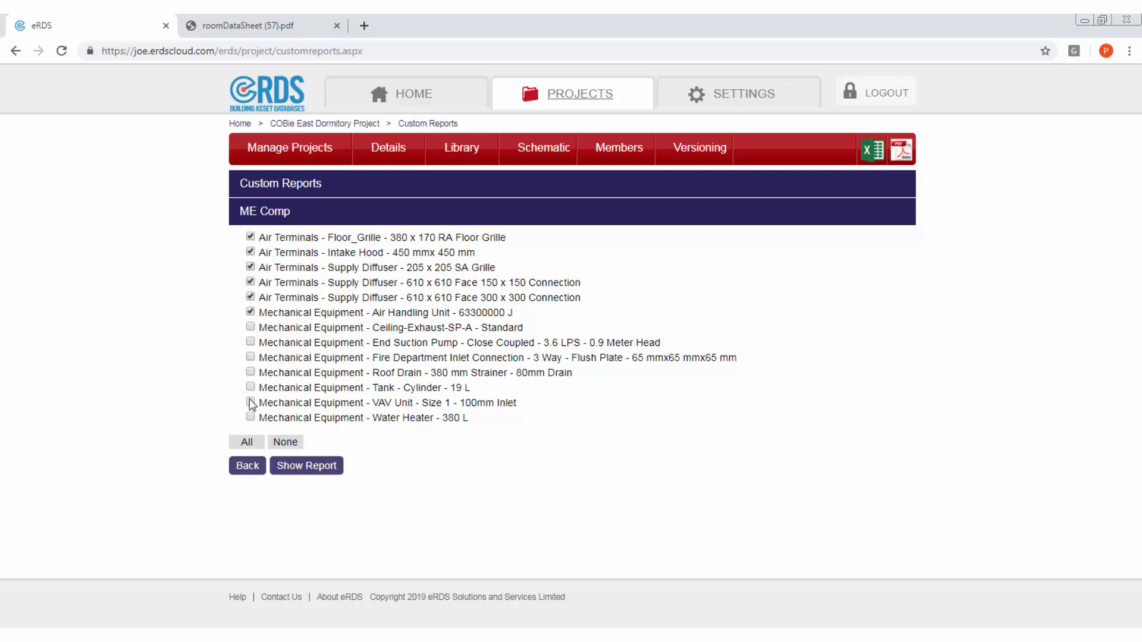
click(302, 466)
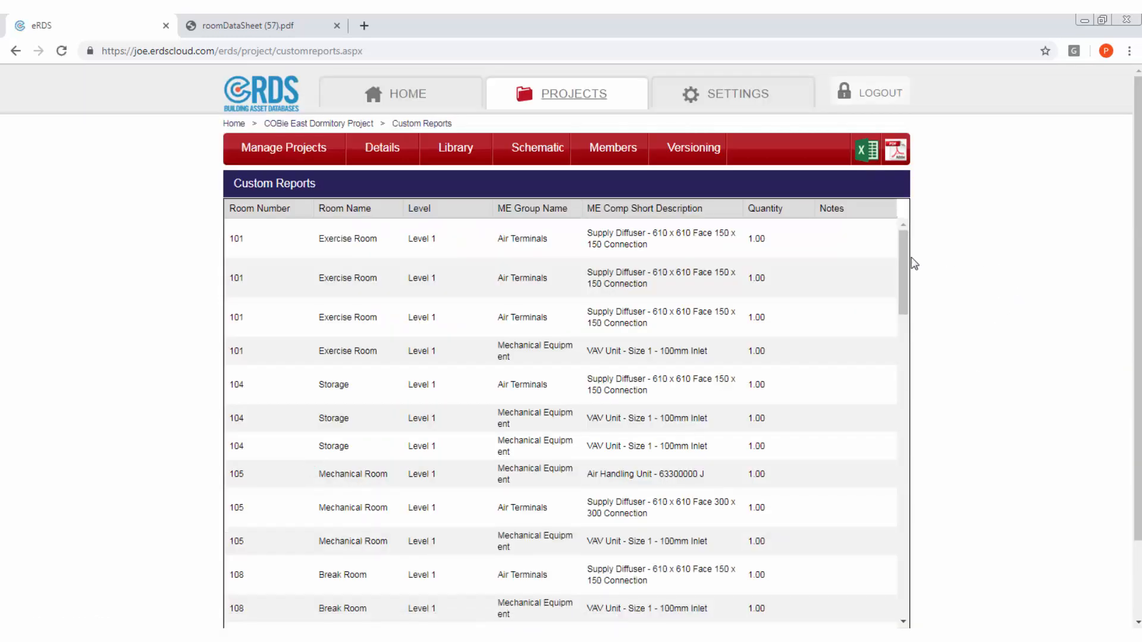
Step: Look through the custom ME Comp report, export it to Excel and open the downloaded workbook
drag(903, 264, 892, 553)
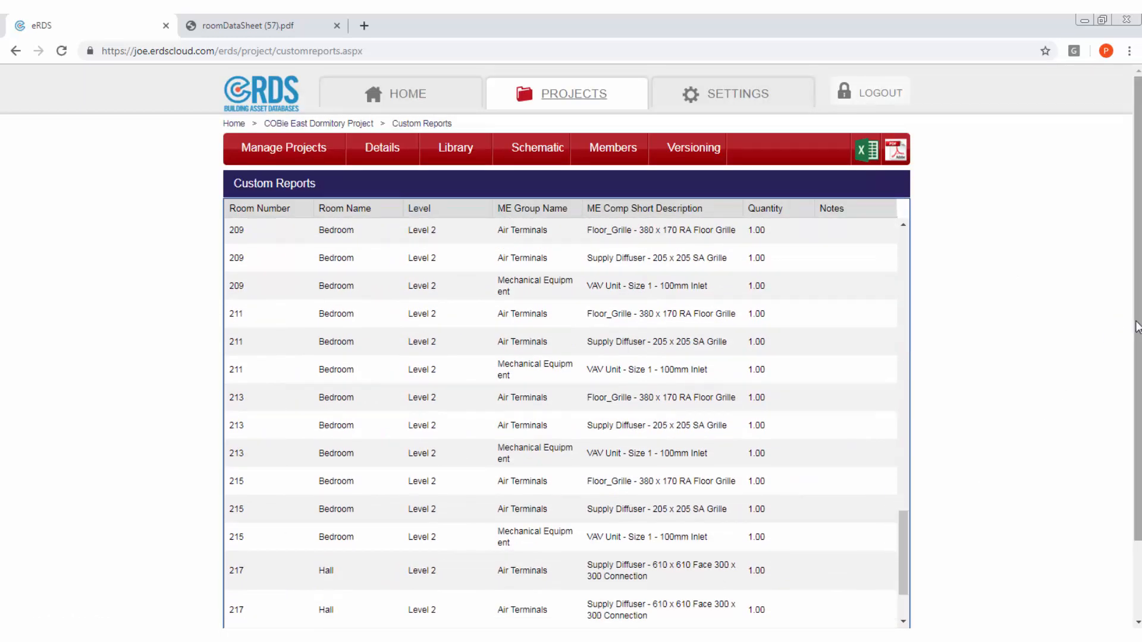
scroll(1137, 326, down, 3)
click(306, 572)
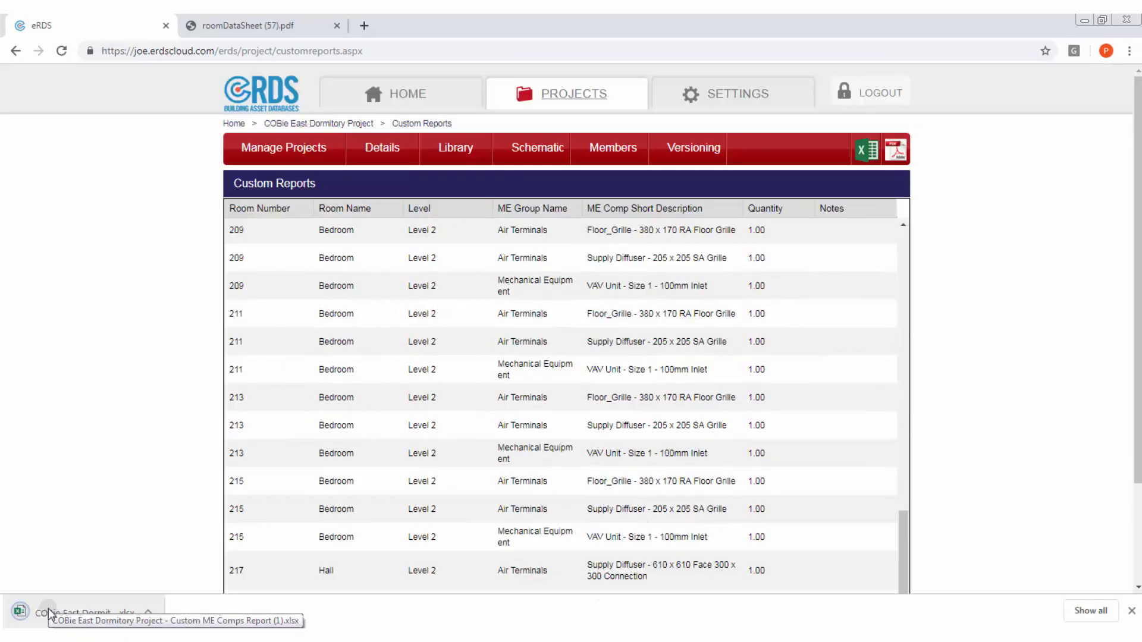
click(48, 609)
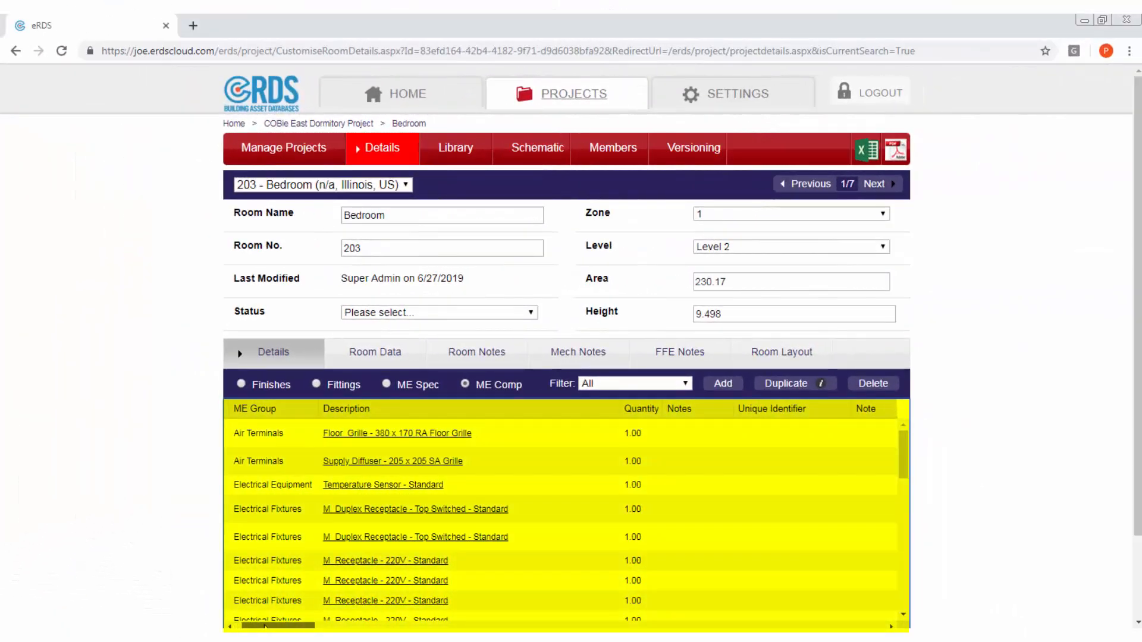
Step: Examine the COBie component columns of bedroom 203's ME Comp items, widening a column header to read it
drag(265, 626, 558, 625)
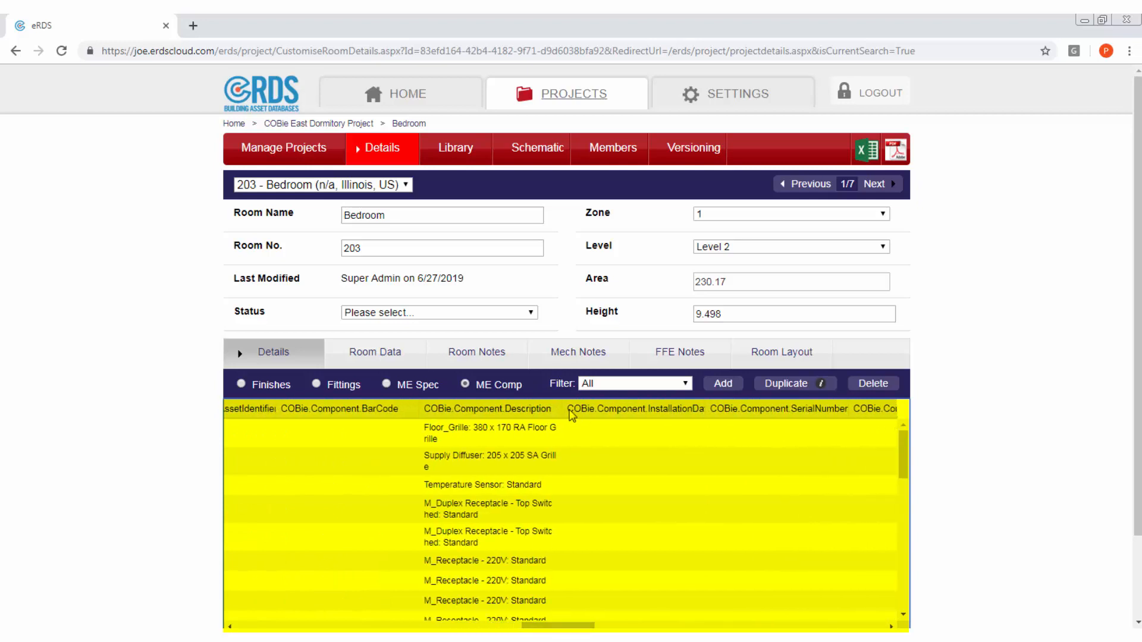
drag(560, 409, 615, 411)
drag(535, 627, 595, 628)
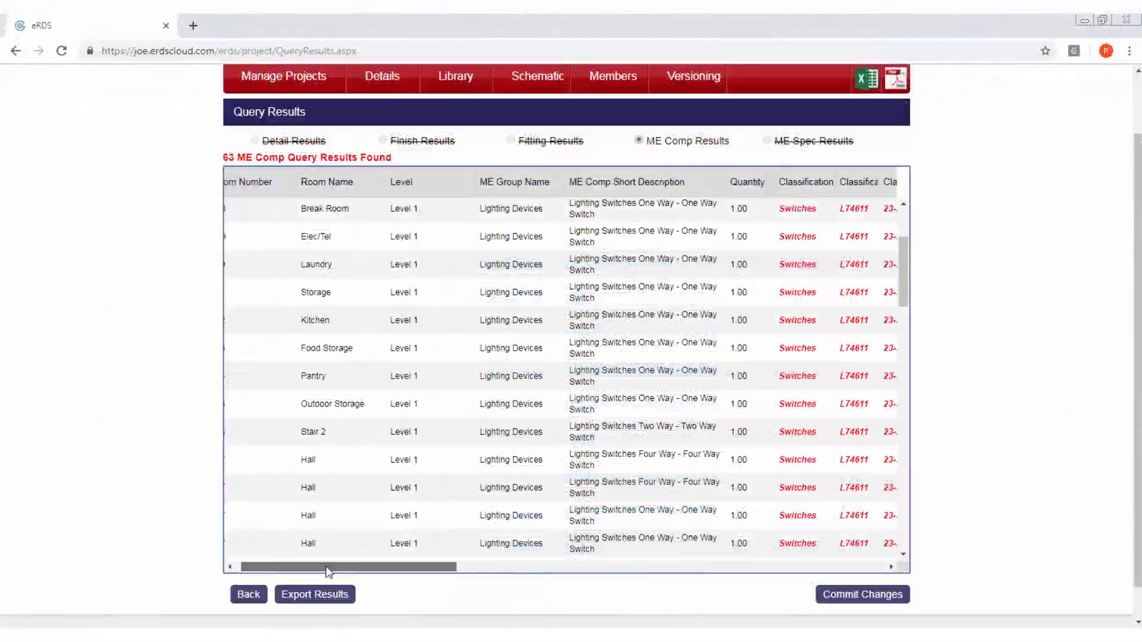
Step: Commit the changes to the lighting switches in the ME Comp query results and review the COBie type data of bedroom 203's switches
drag(326, 573, 505, 588)
click(823, 596)
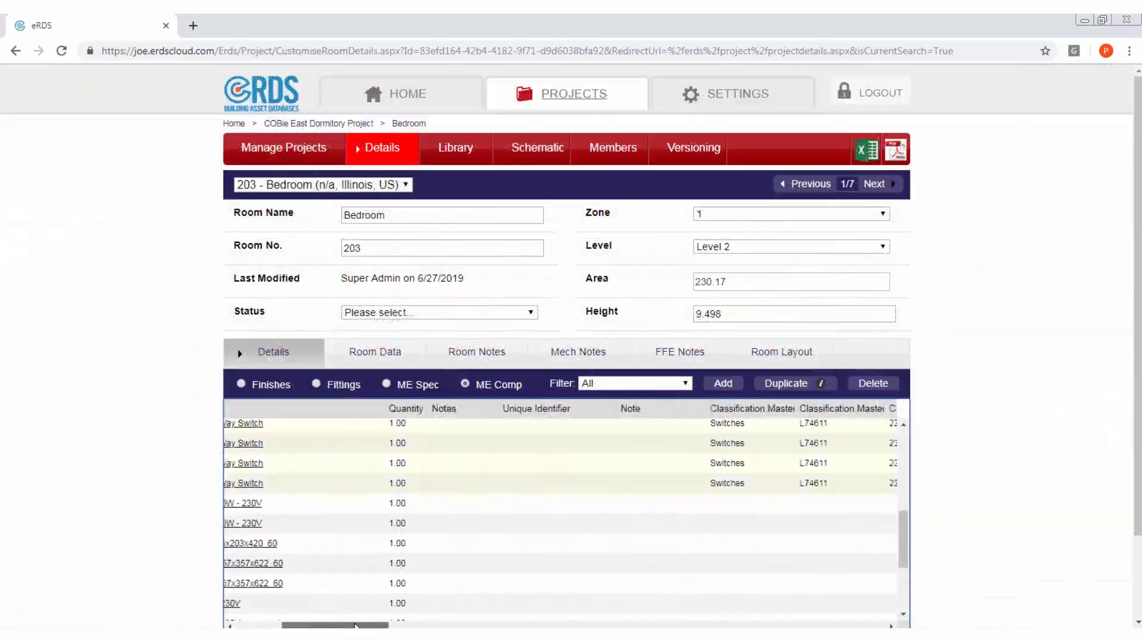
drag(381, 625, 730, 626)
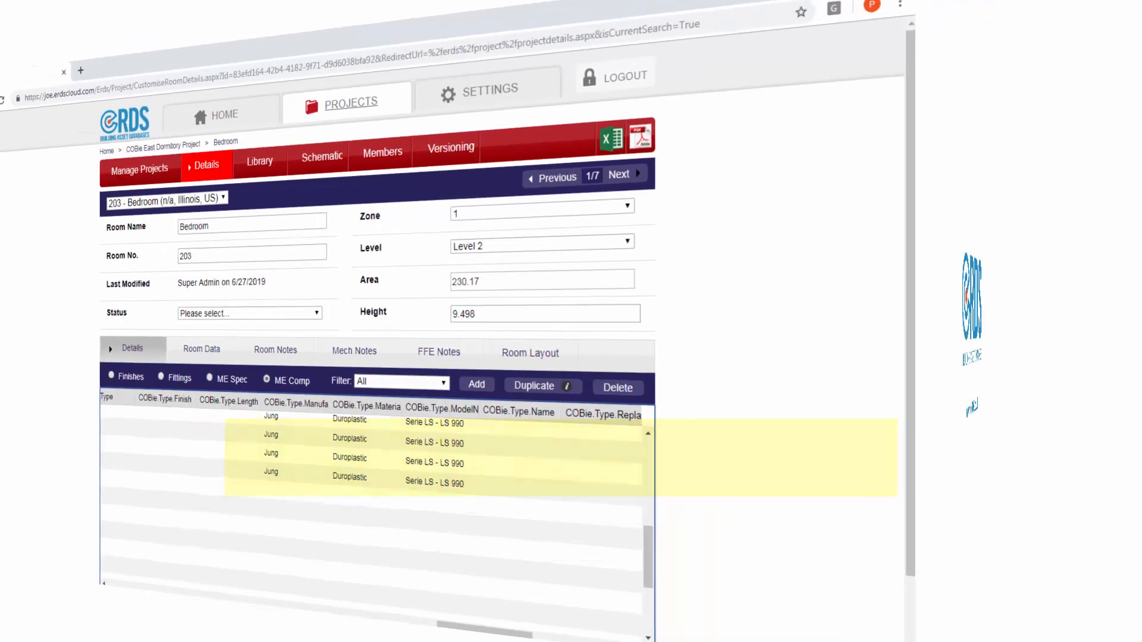